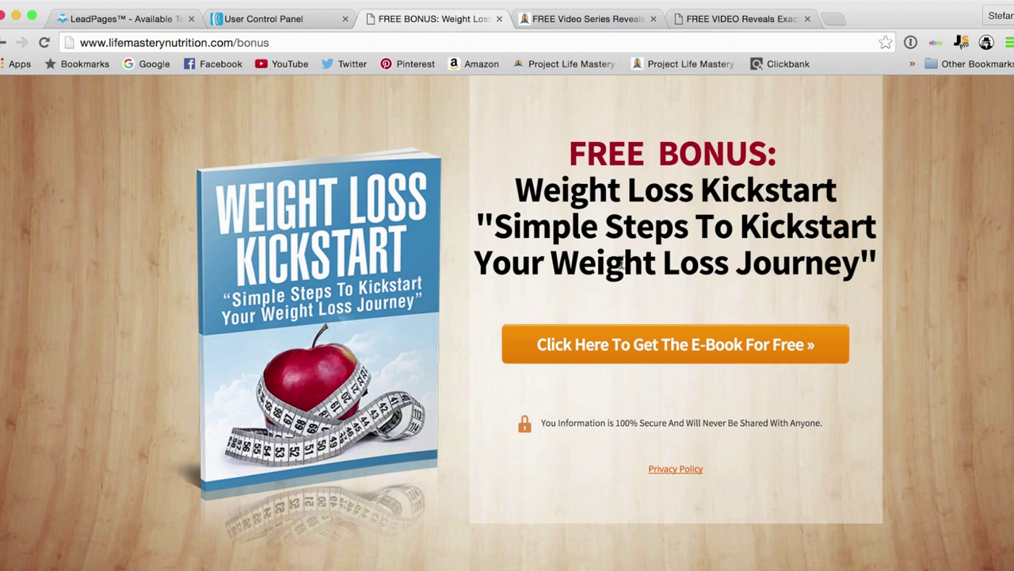
Preview and dismiss the opt-in popups, then pause the Life Mastery Toolkit welcome video.
click(607, 341)
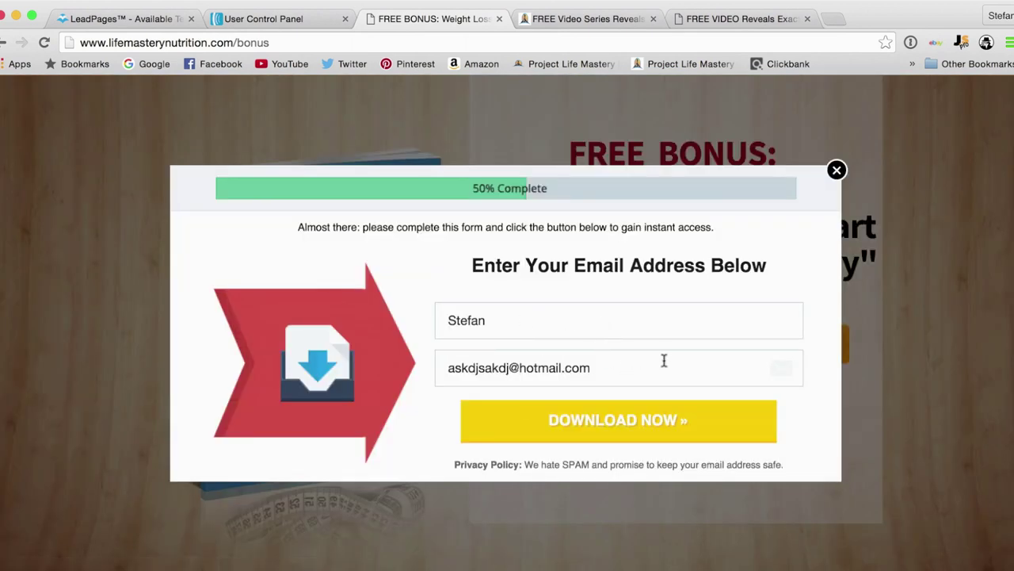
click(837, 170)
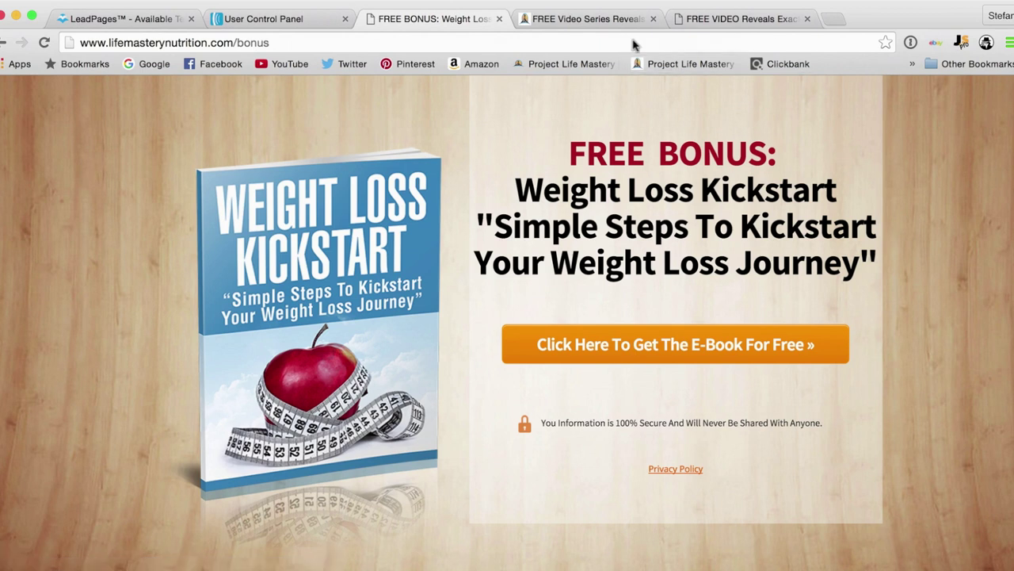
click(605, 21)
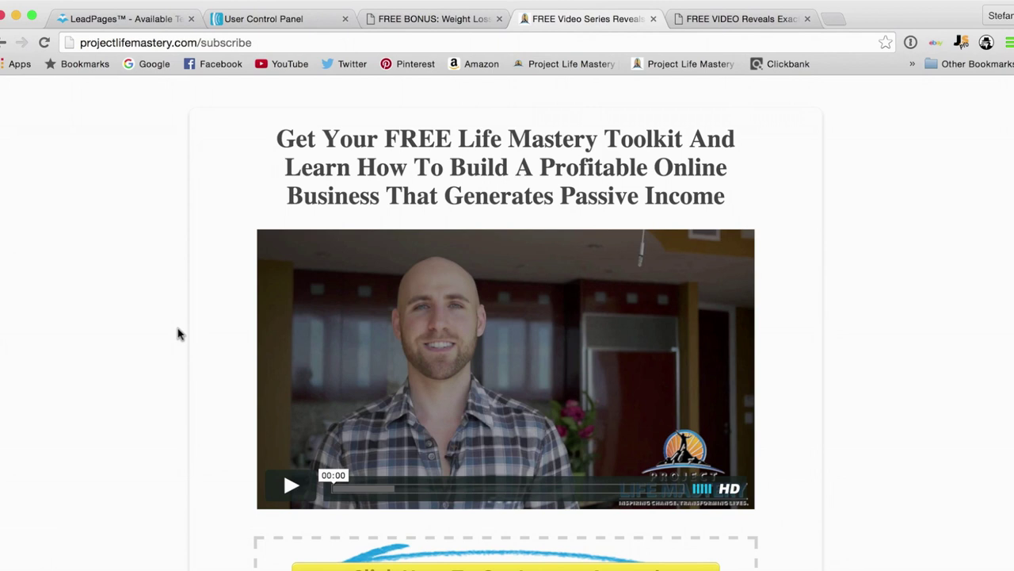
scroll(199, 385, down, 3)
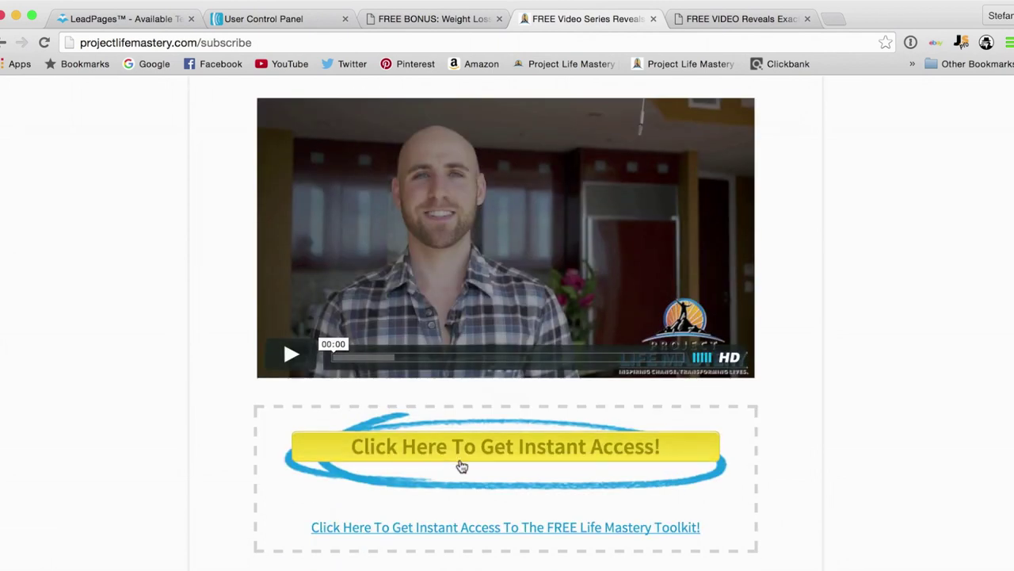
click(458, 461)
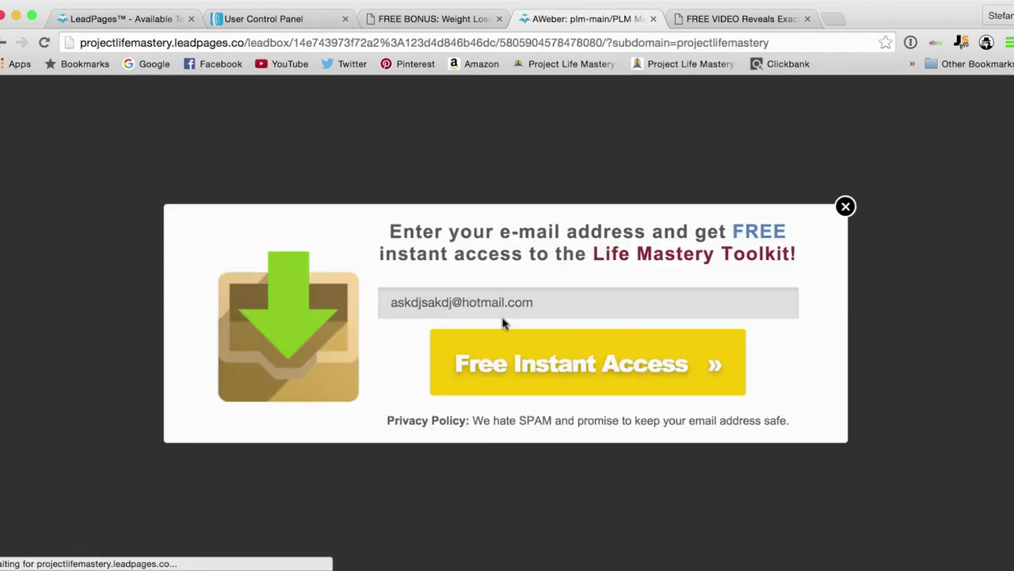
click(846, 208)
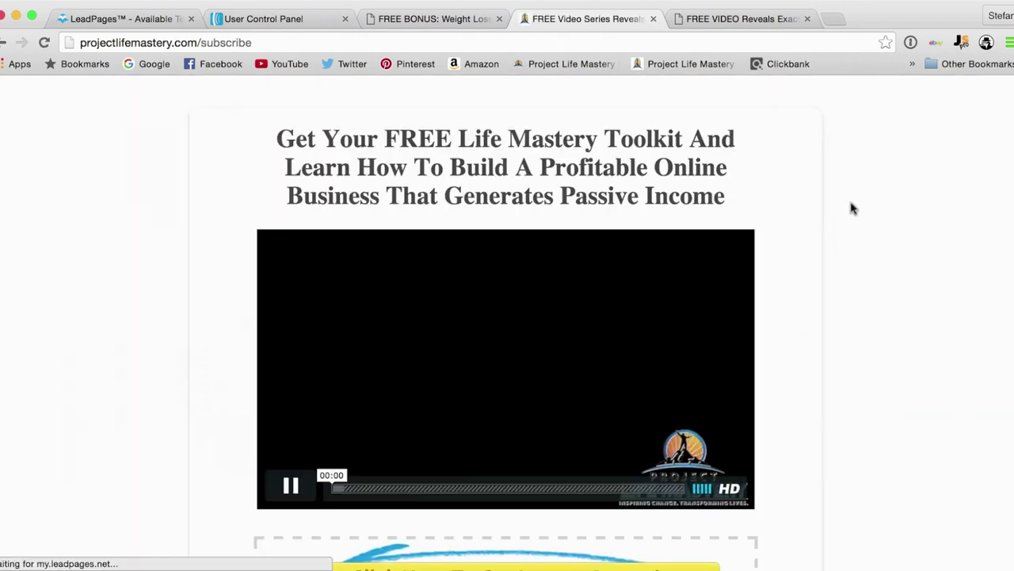
click(269, 497)
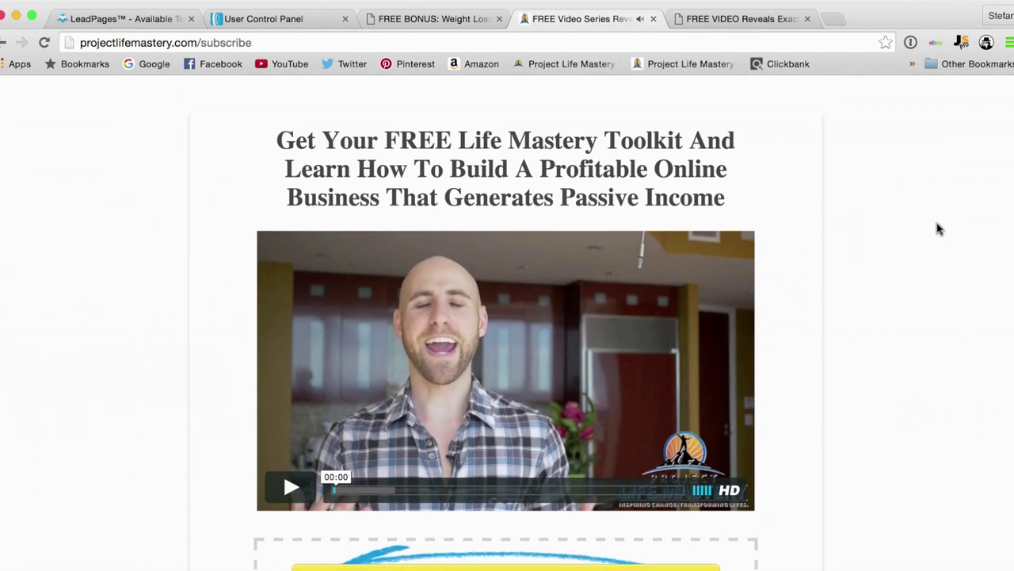
Scroll through the kmoneymastery.com free video page on outsourcing 100+ Kindle books.
click(751, 21)
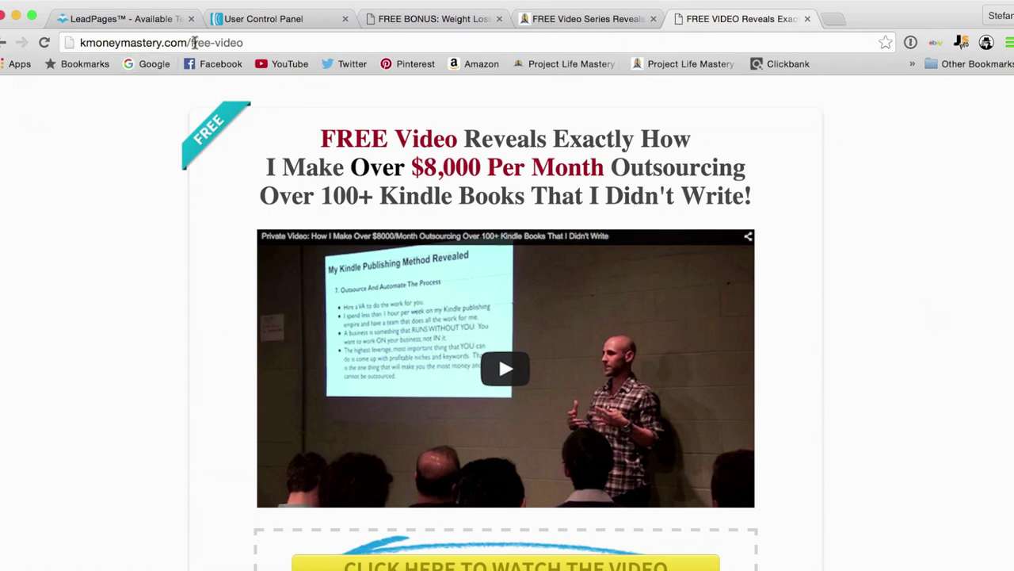
scroll(211, 349, down, 3)
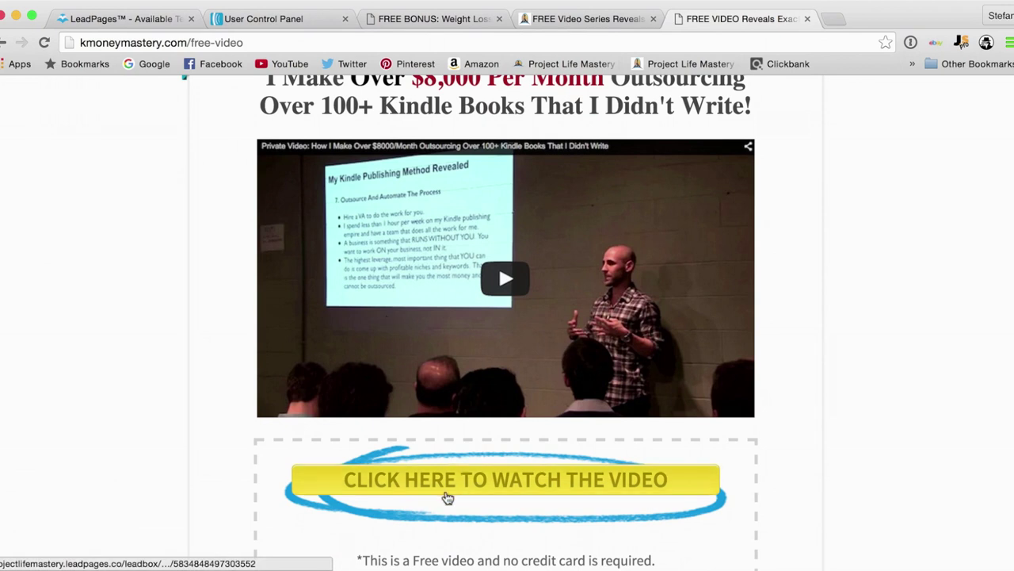
scroll(857, 411, up, 1)
scroll(857, 411, up, 2)
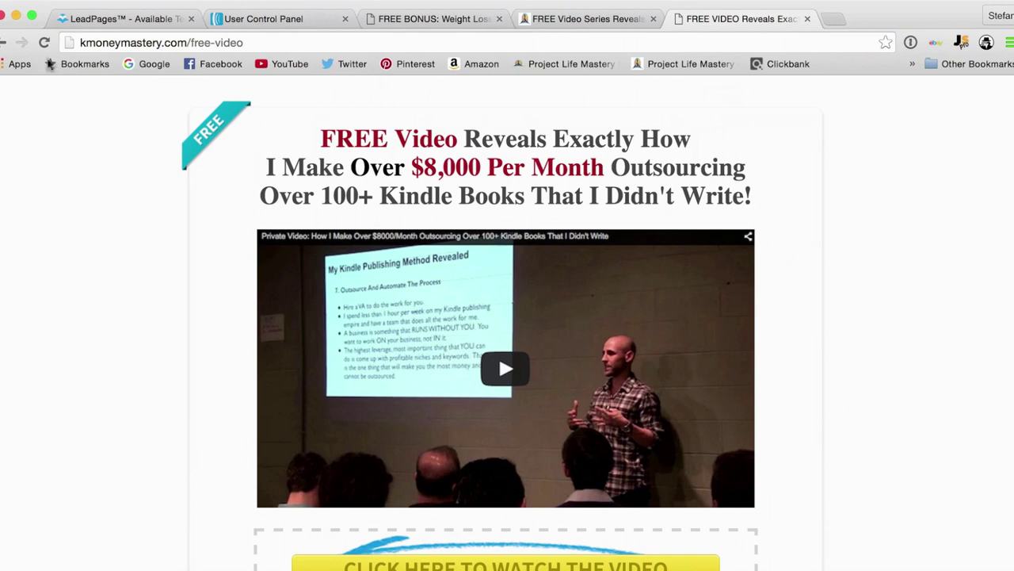
Browse LeadPages' free template gallery sorted by most recent, ending back at Coupon Page.
click(111, 23)
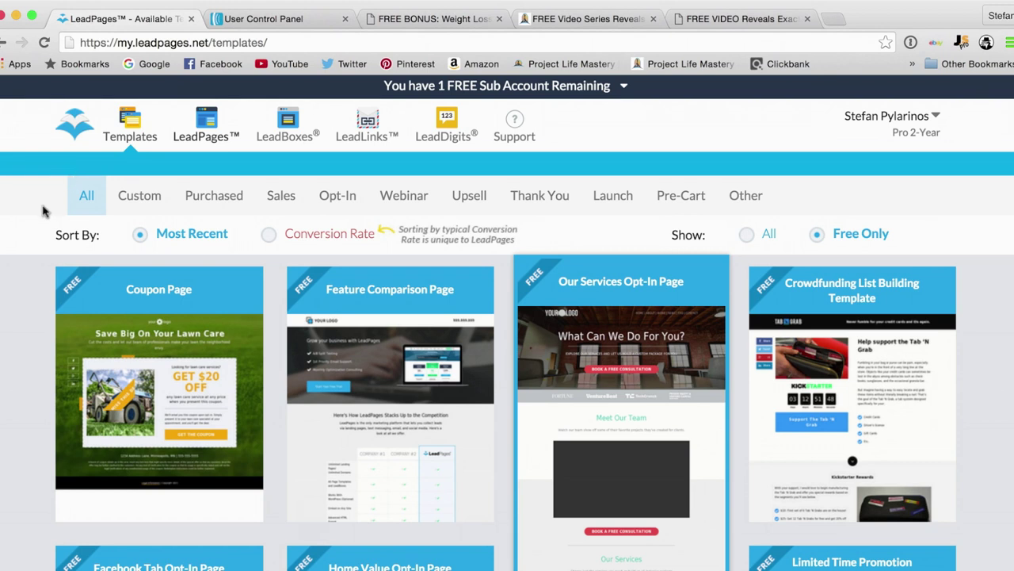
scroll(49, 300, down, 2)
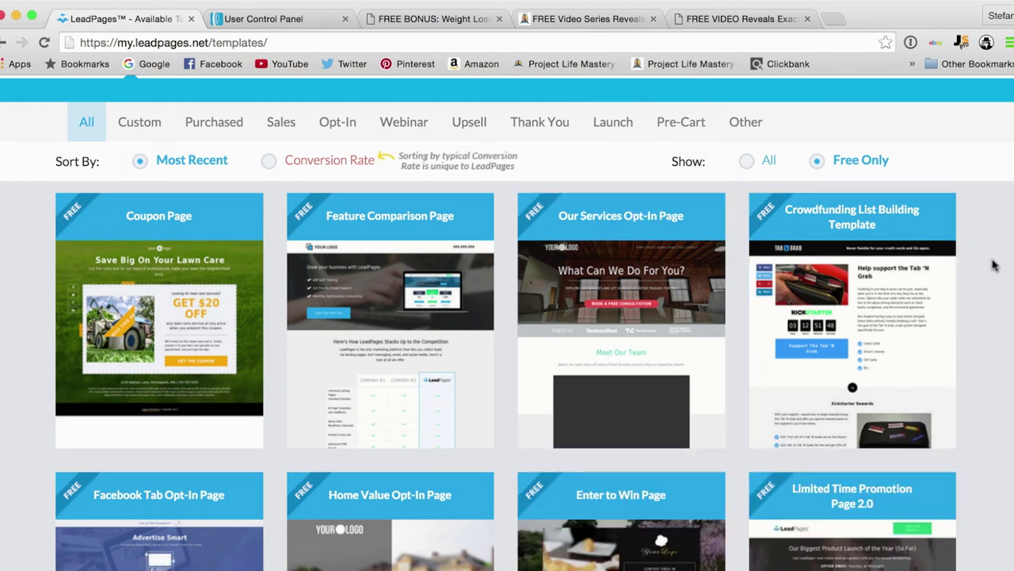
scroll(983, 336, down, 5)
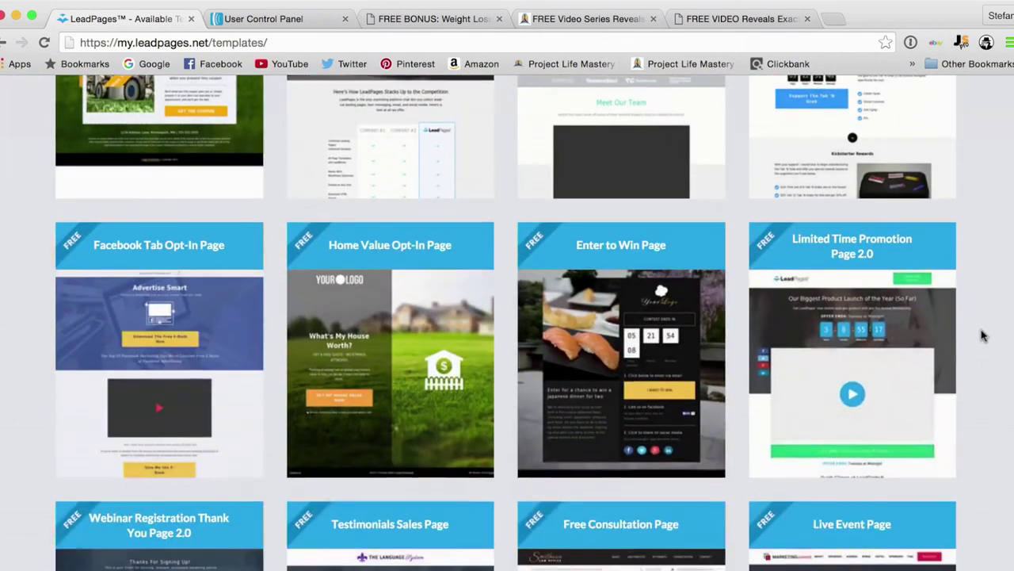
scroll(988, 428, down, 7)
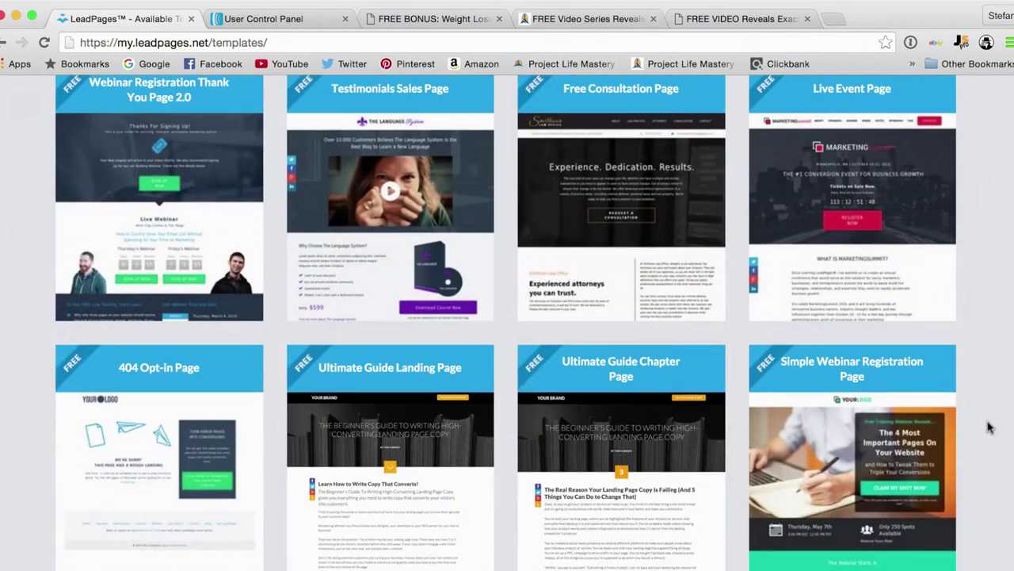
scroll(988, 428, up, 1)
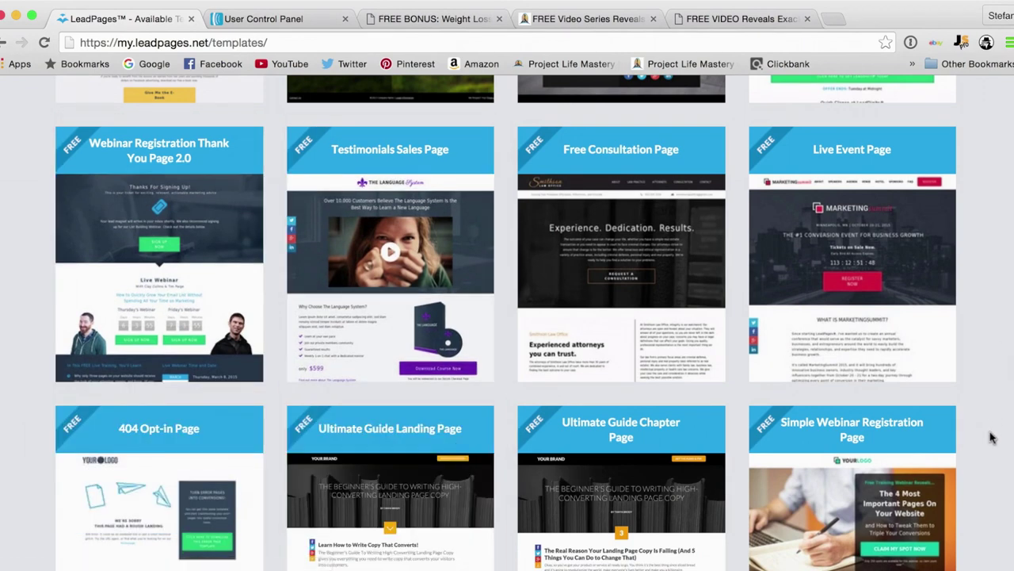
scroll(990, 437, down, 5)
scroll(990, 437, down, 4)
scroll(991, 437, up, 2)
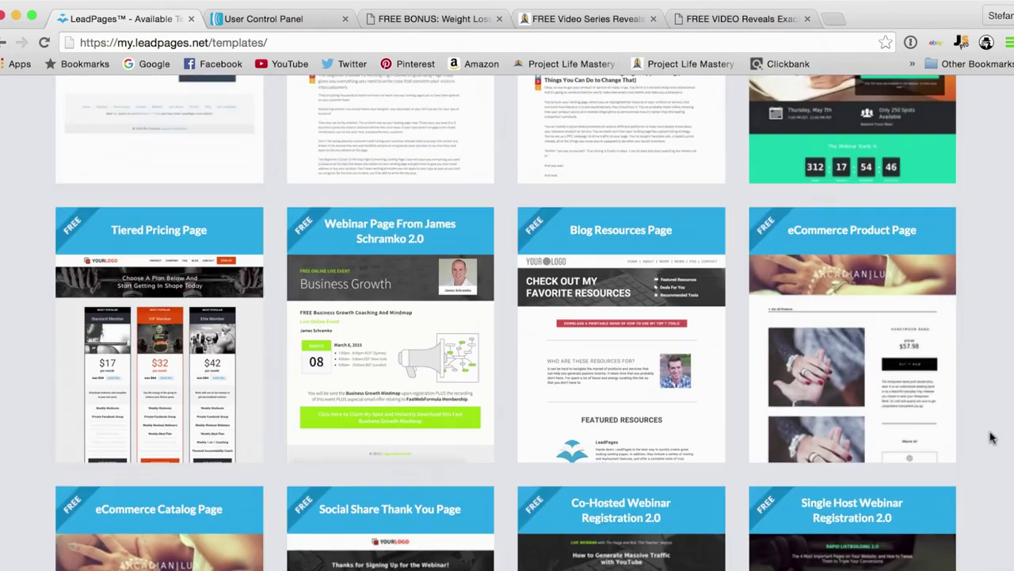
scroll(991, 437, up, 10)
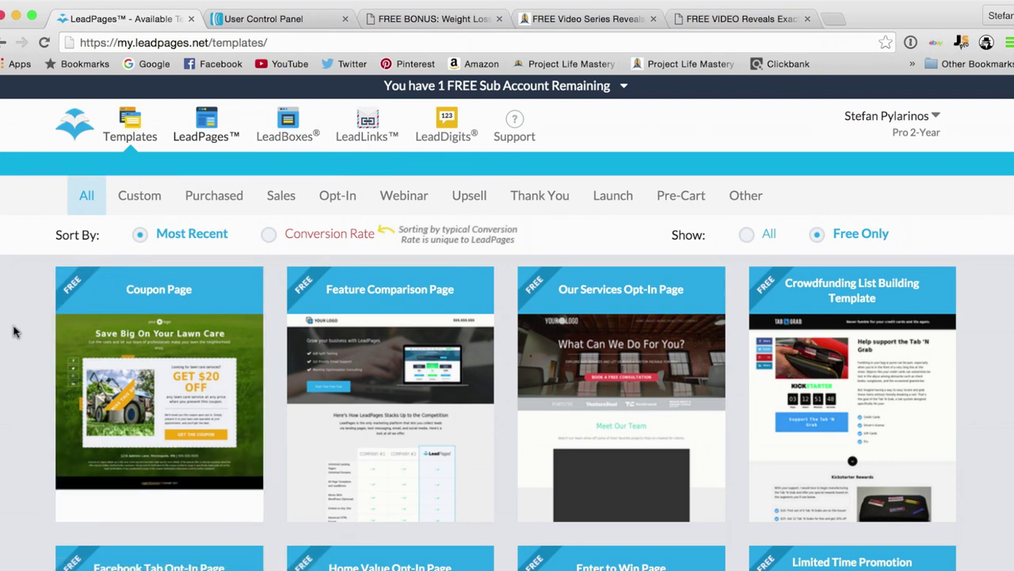
Filter the gallery to opt-in templates sorted by conversion rate and scroll through them.
click(319, 194)
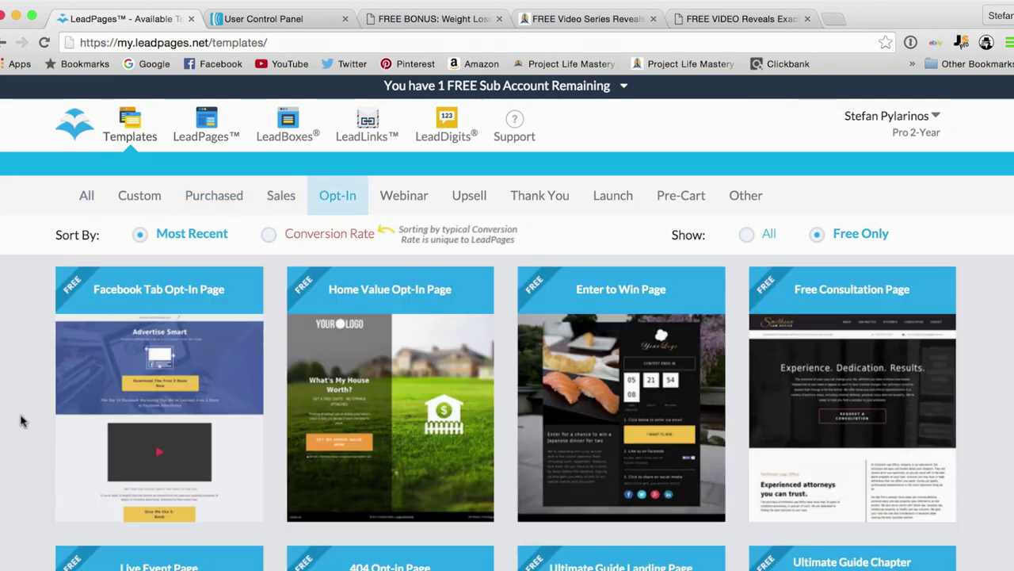
scroll(22, 421, down, 3)
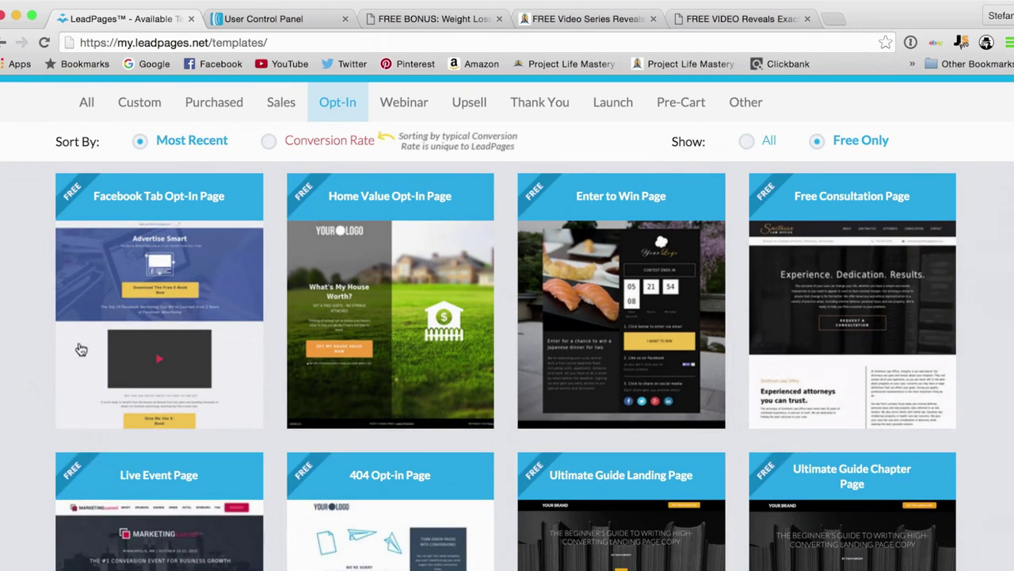
click(269, 143)
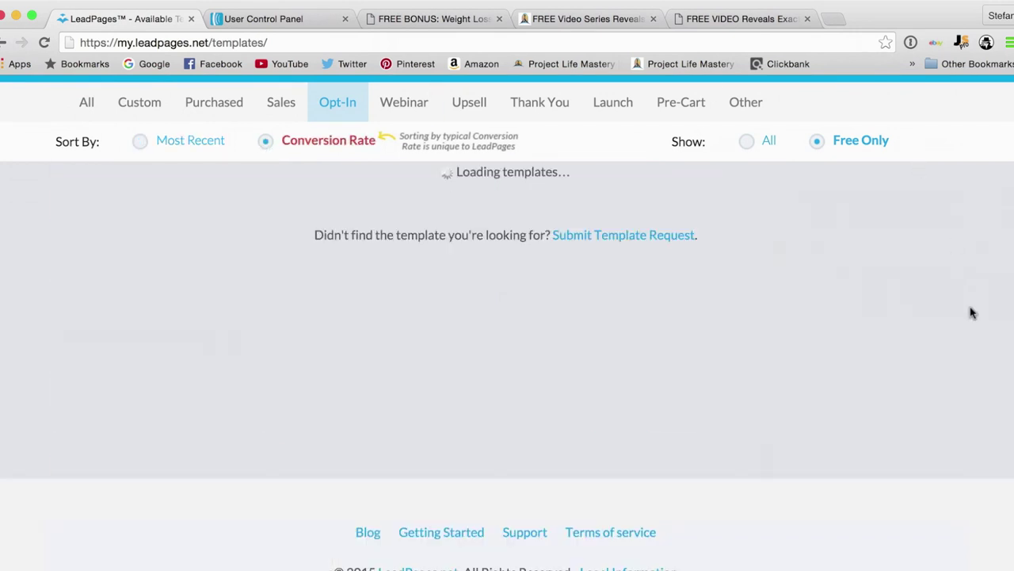
scroll(968, 356, down, 1)
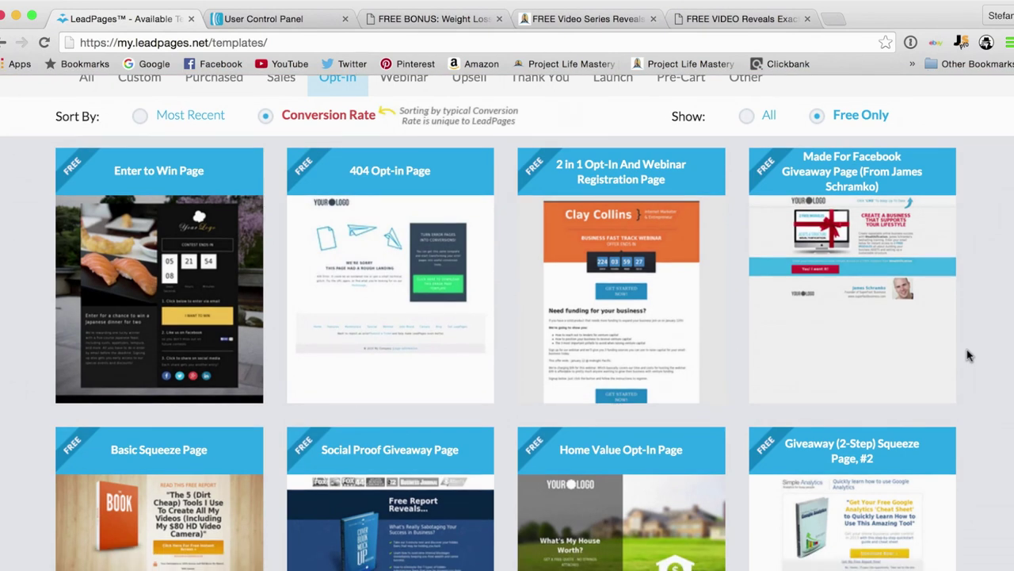
scroll(971, 365, down, 2)
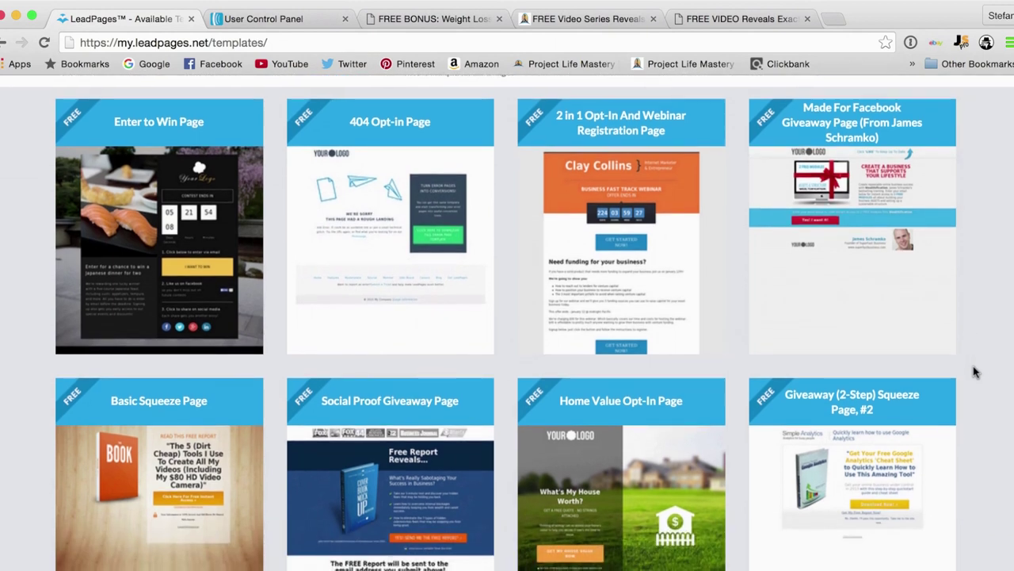
scroll(974, 370, down, 2)
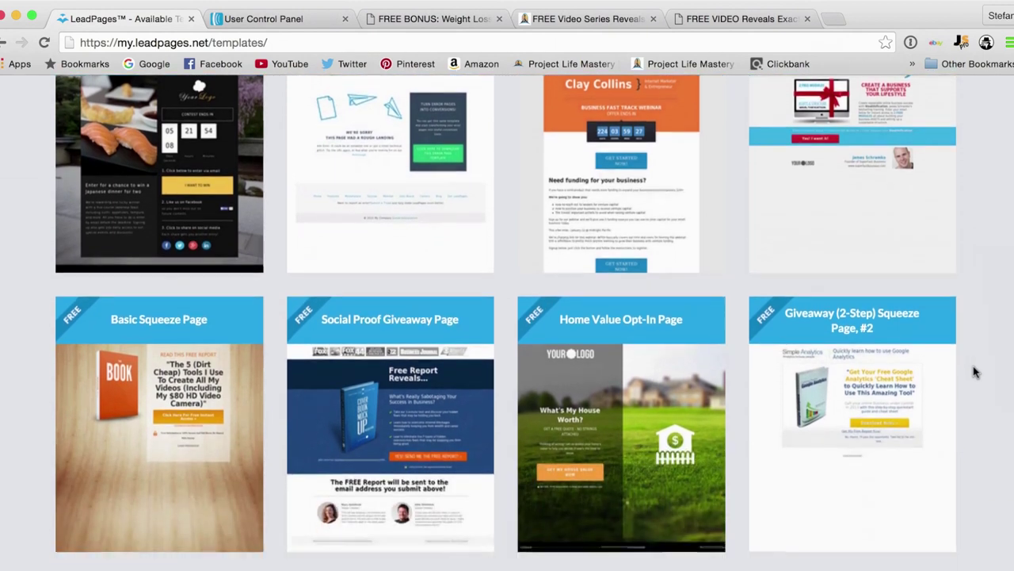
scroll(974, 369, down, 2)
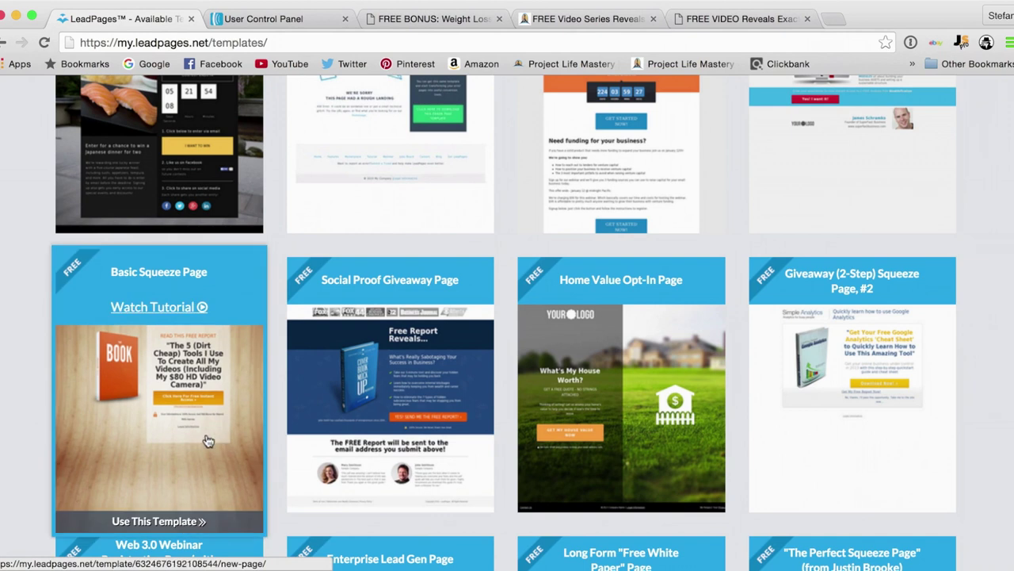
Compare against the weight-loss bonus page, then scroll the gallery to Basic Squeeze Page.
click(555, 19)
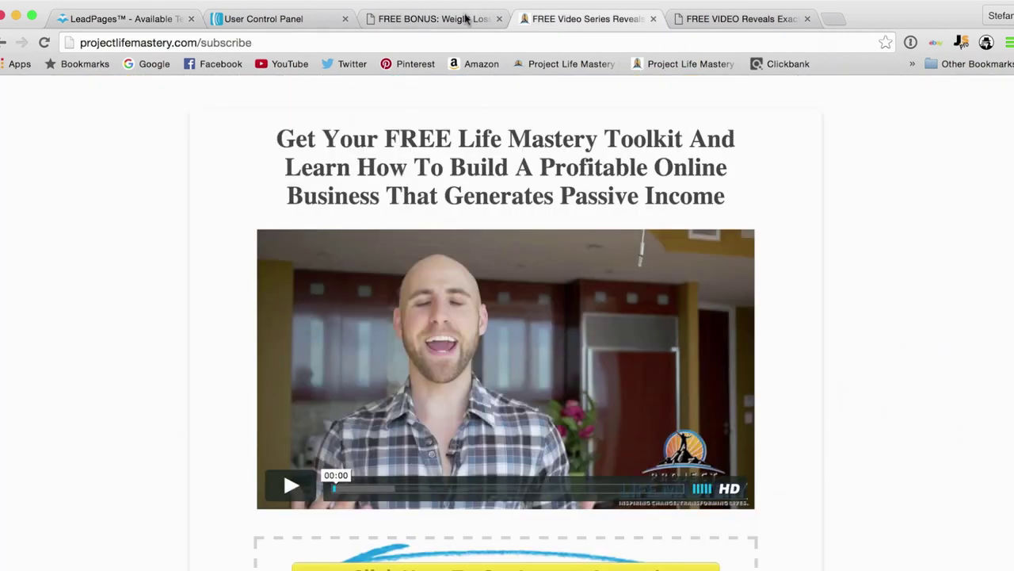
click(462, 18)
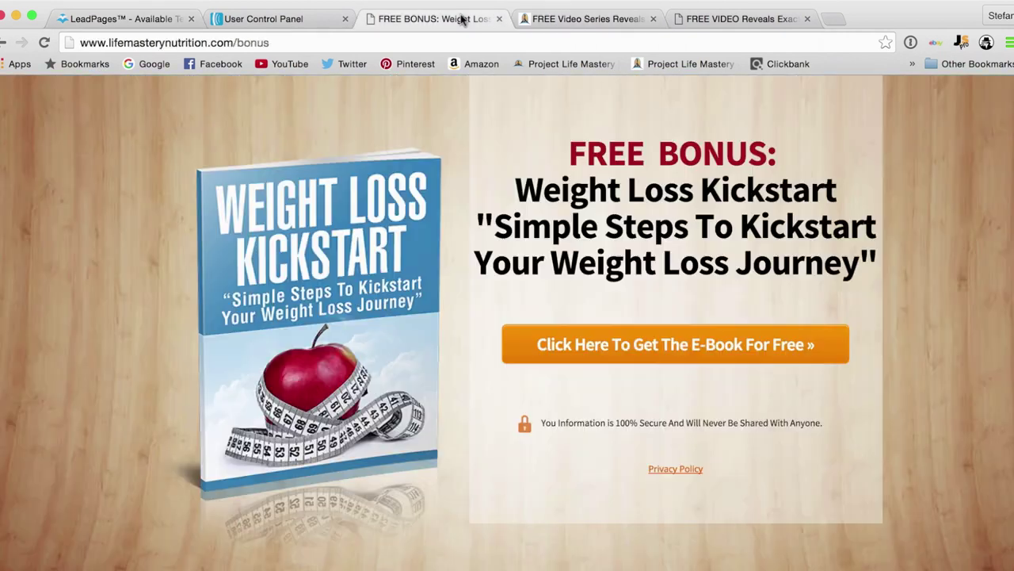
click(120, 19)
mouse_move(159, 388)
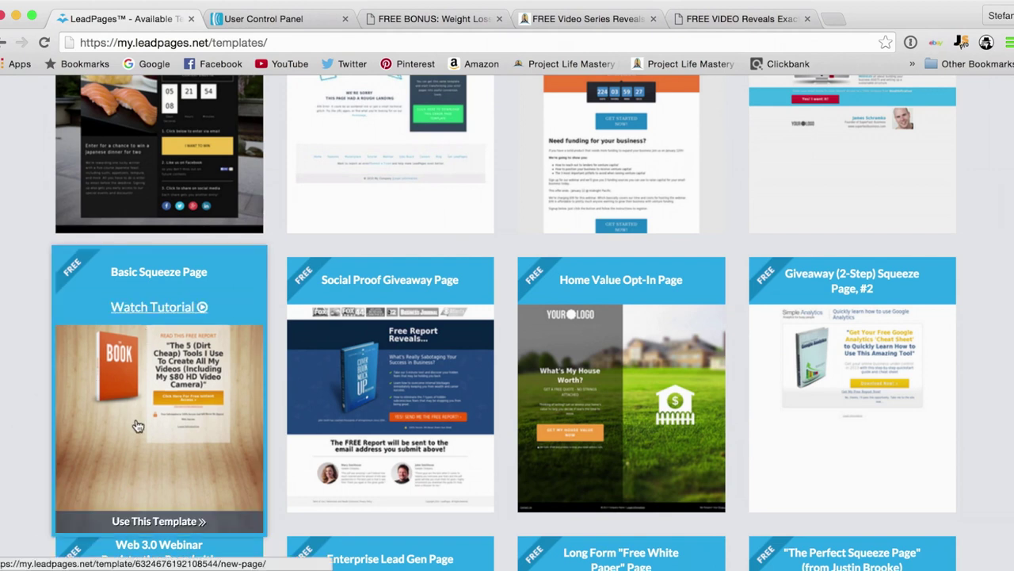
scroll(156, 485, down, 1)
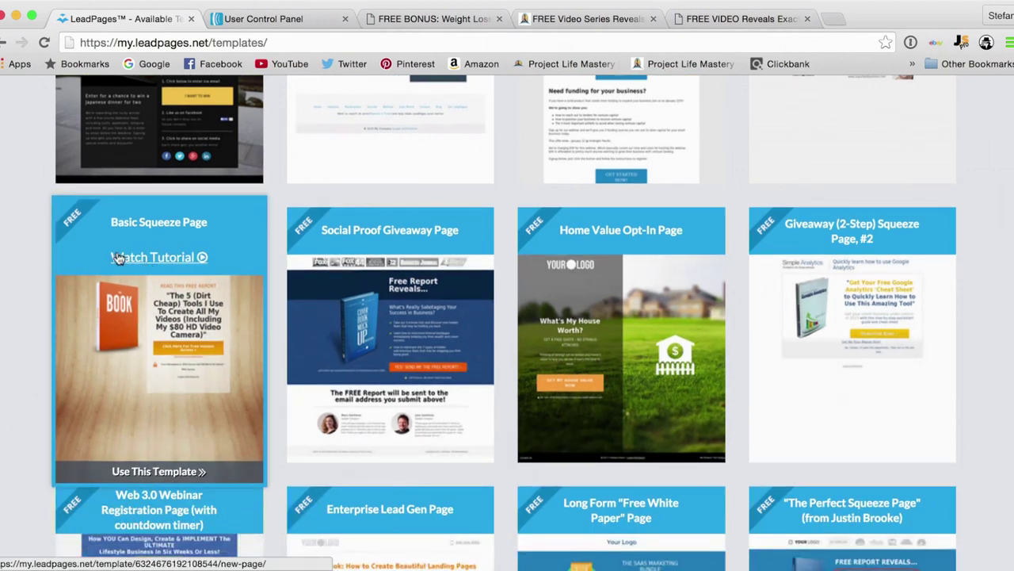
scroll(188, 313, down, 1)
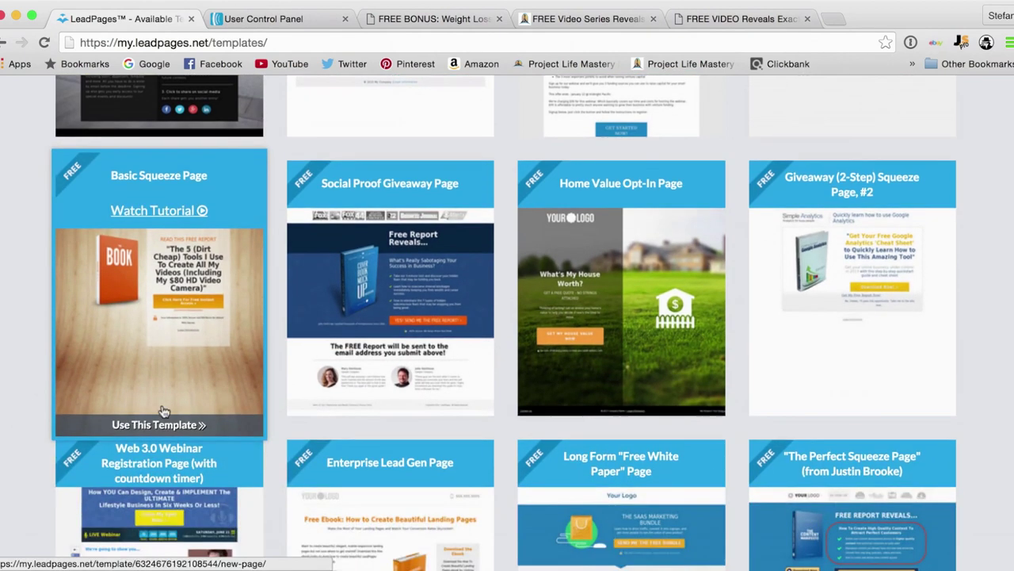
Start a Basic Squeeze Page with Beauty/Appearance industry and open the book image options.
click(156, 426)
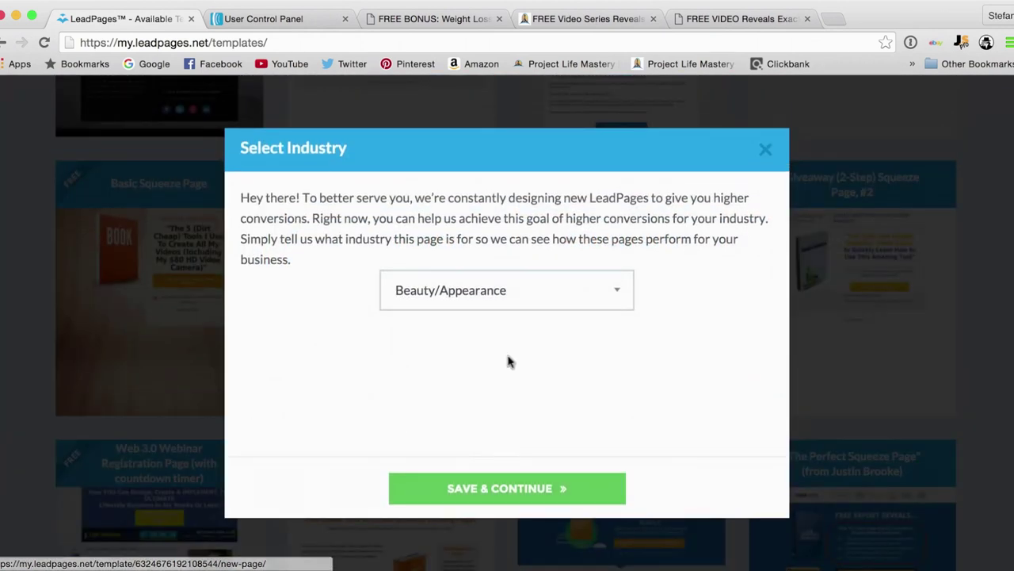
click(487, 491)
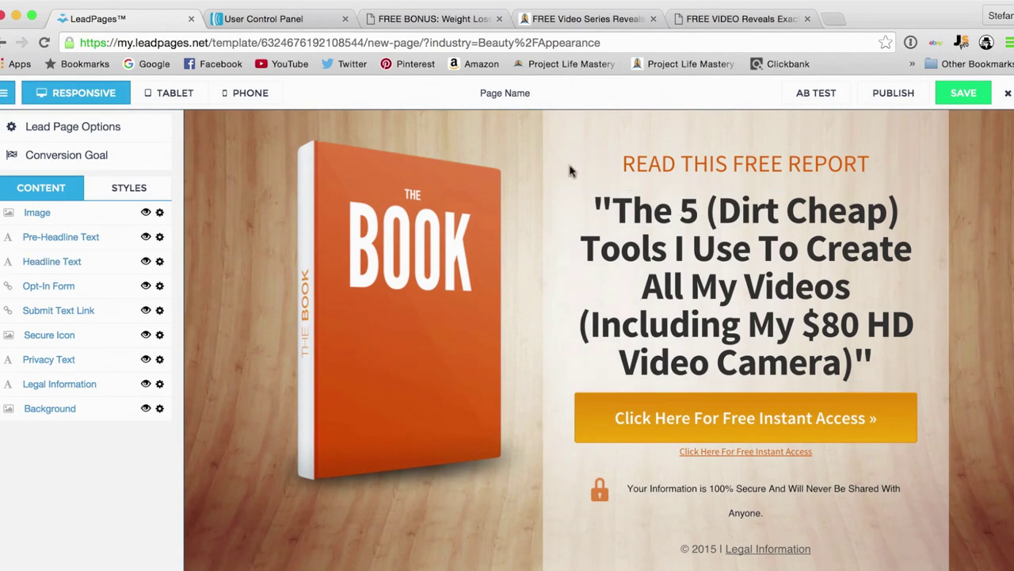
mouse_move(399, 321)
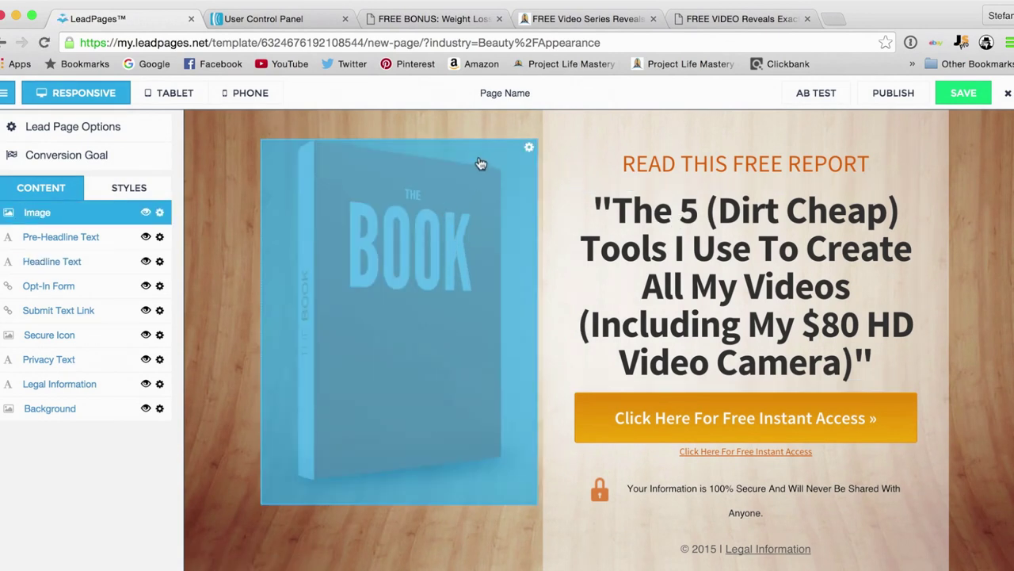
click(529, 148)
click(856, 160)
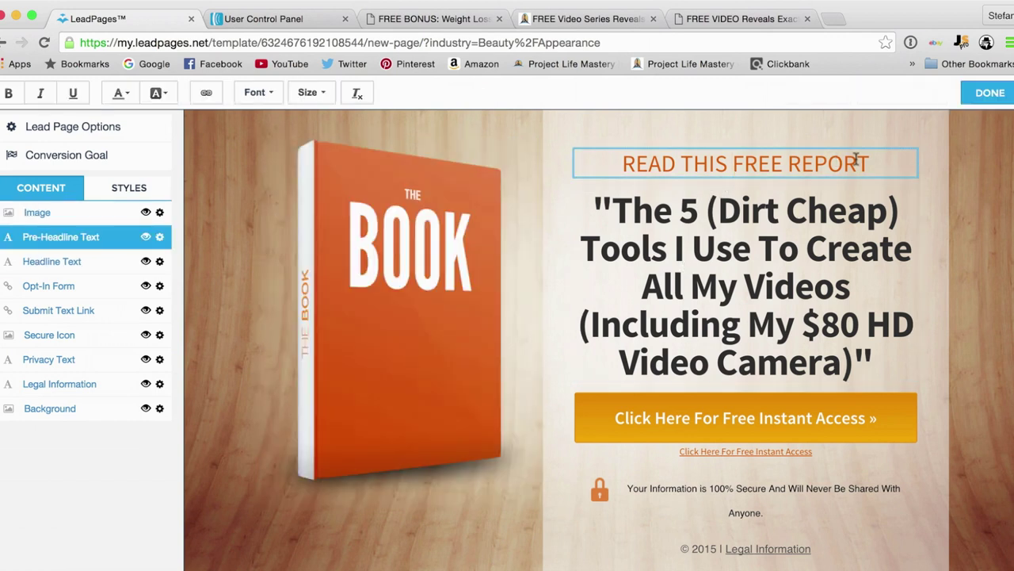
drag(871, 163, 623, 164)
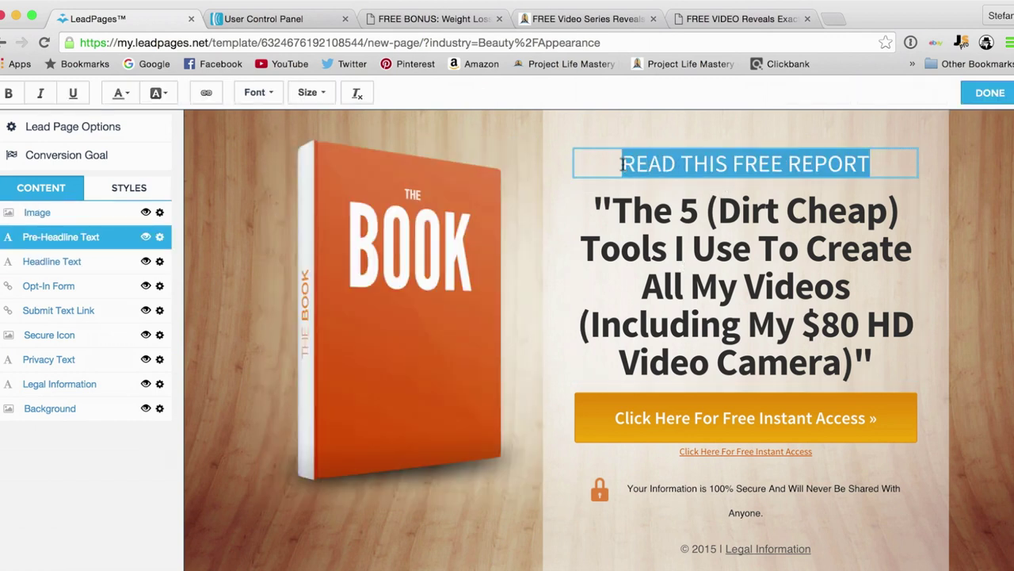
mouse_move(684, 238)
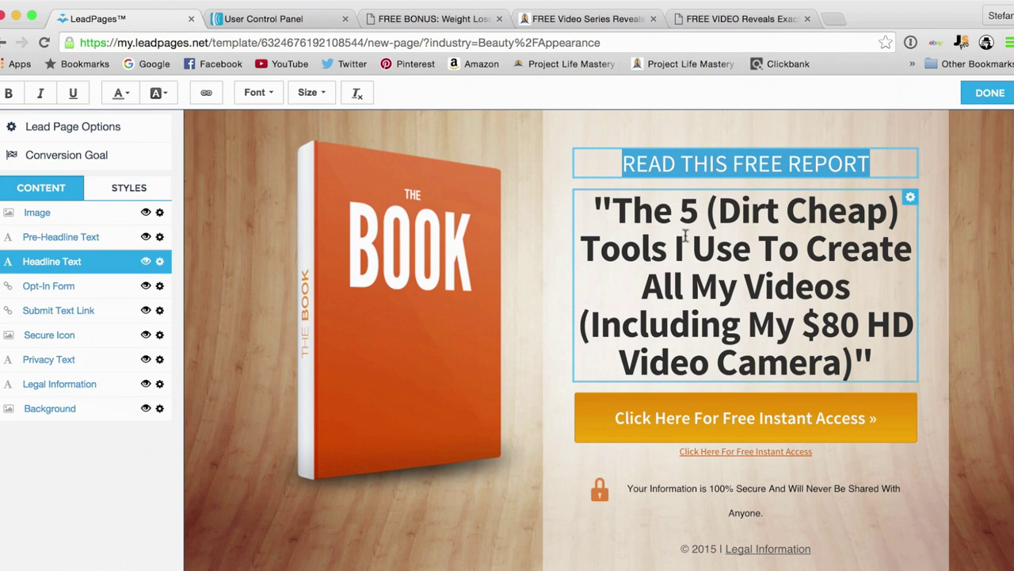
click(685, 234)
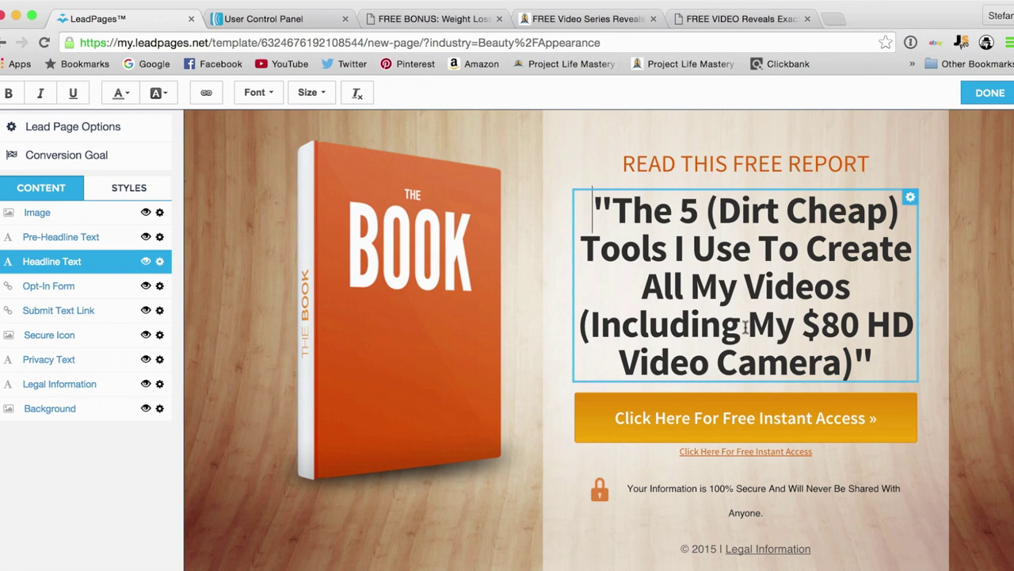
click(310, 23)
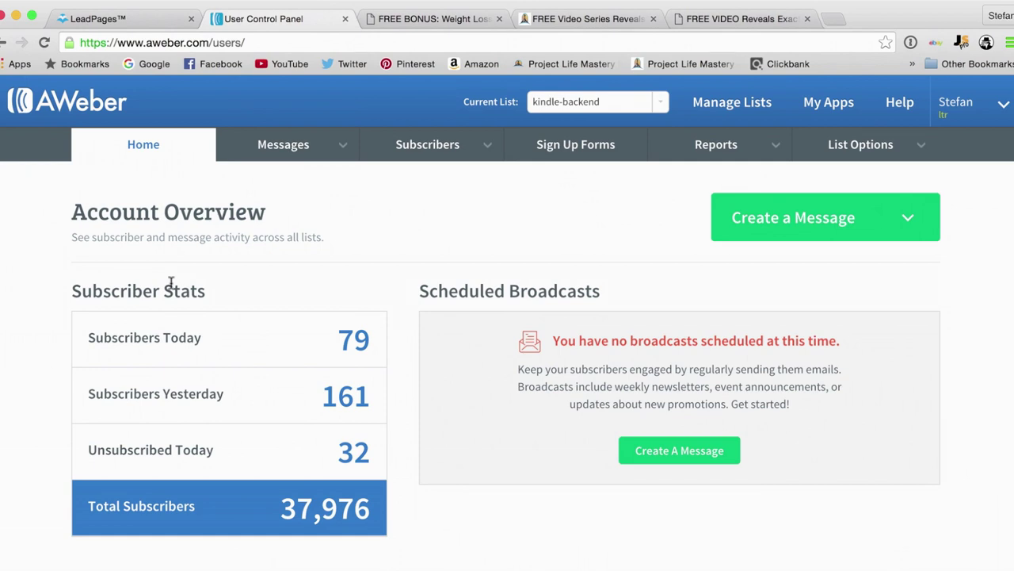
click(131, 18)
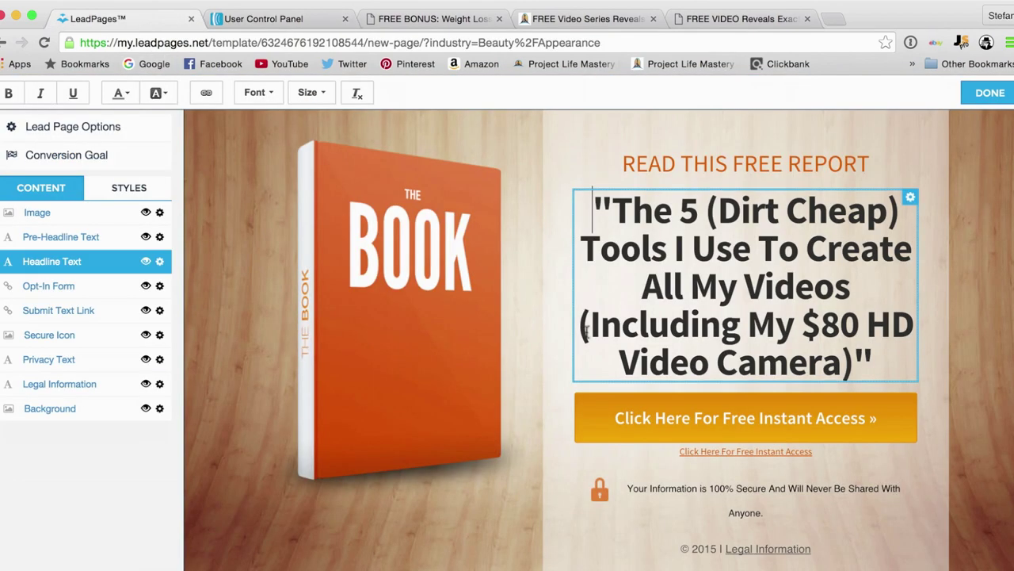
Check the opt-in form's AWeber integration, then review AWeber's mailing lists and return to overview.
click(608, 405)
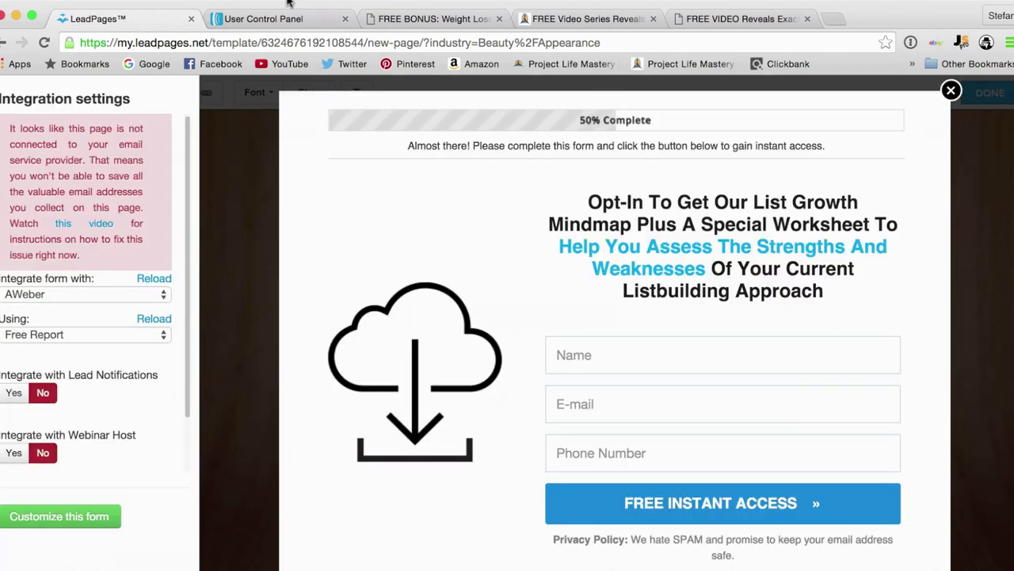
click(276, 19)
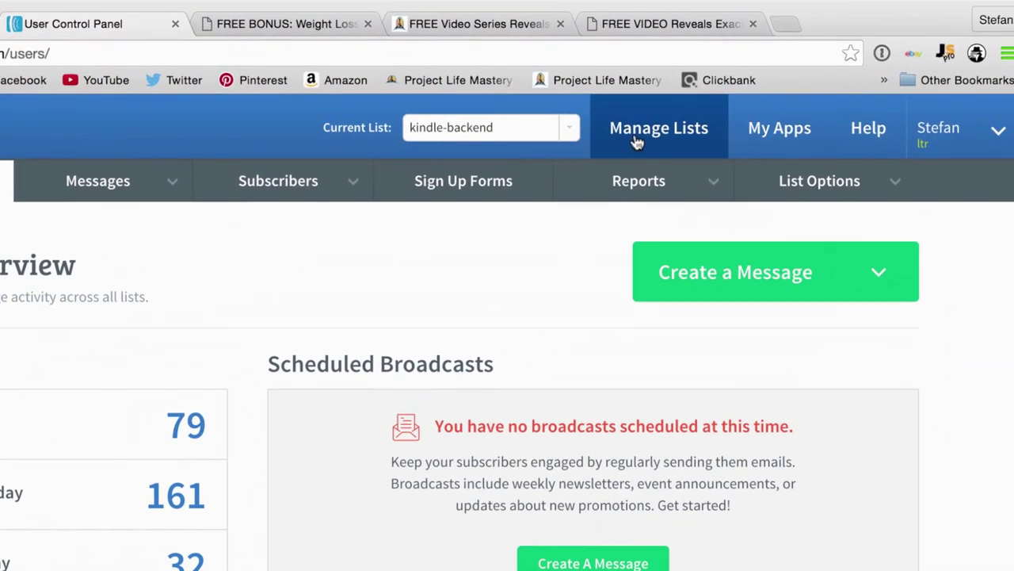
click(636, 141)
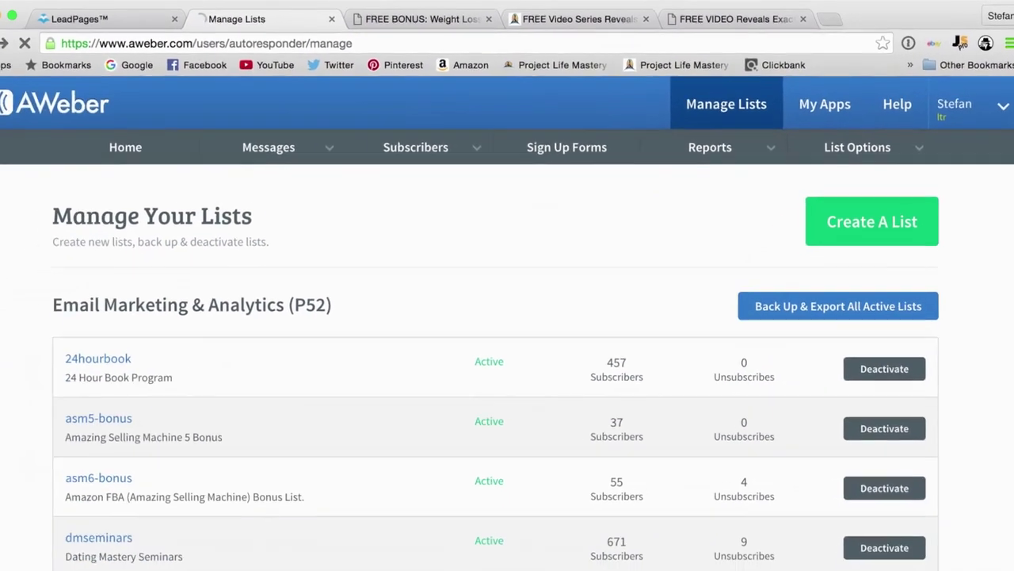
click(142, 144)
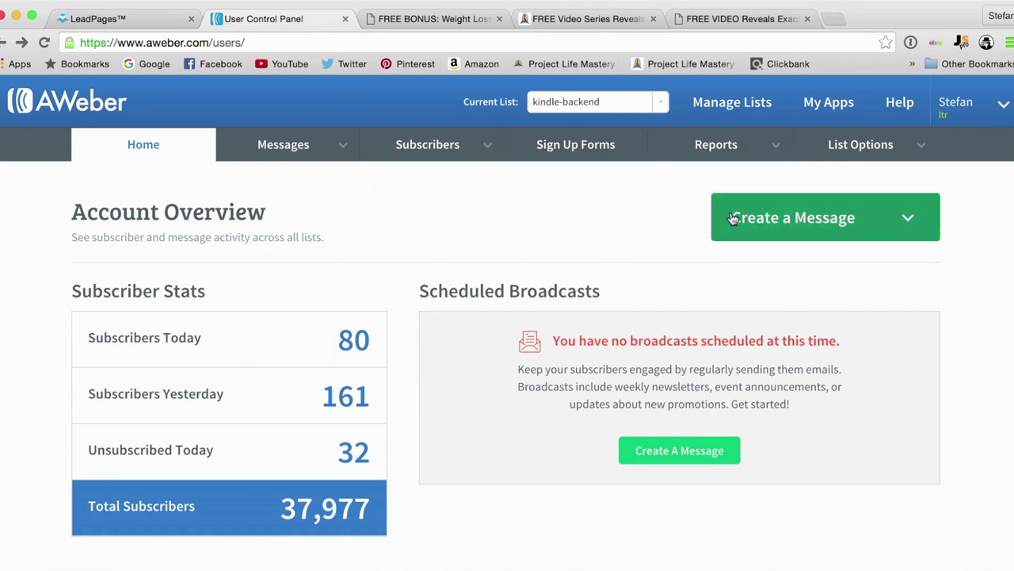
mouse_move(98, 181)
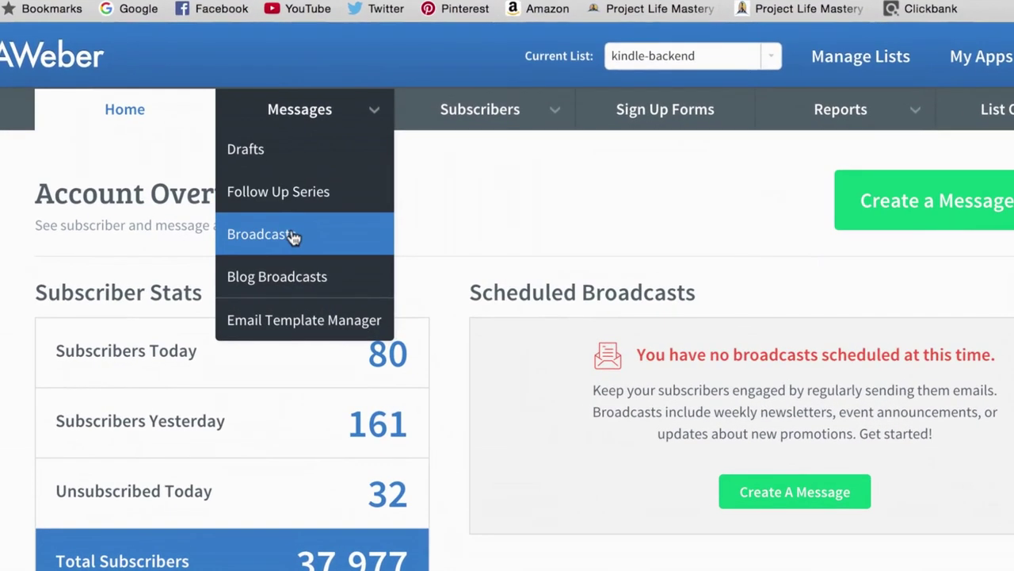
Create a new AWeber broadcast message using the HTML Editor.
click(293, 235)
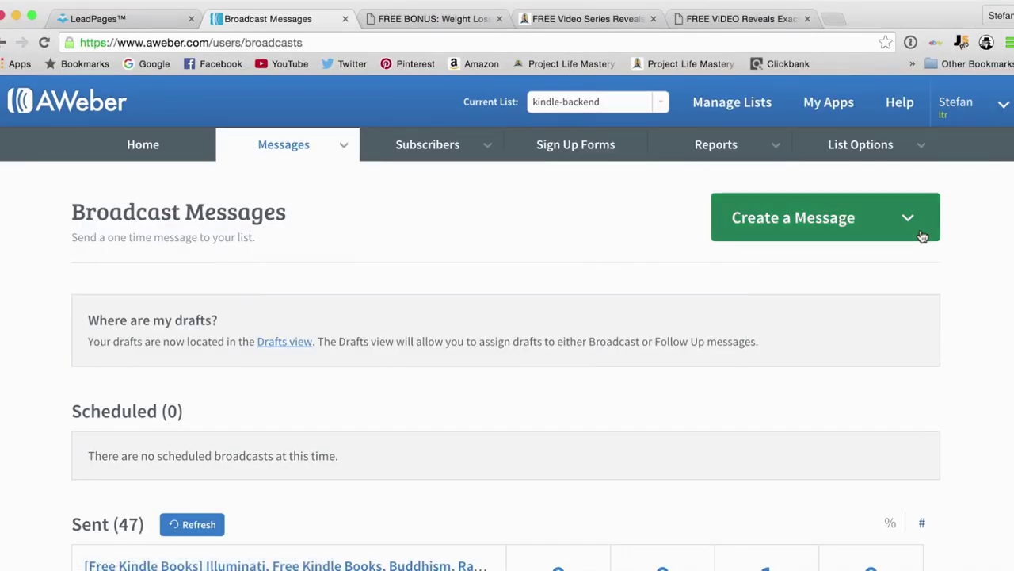
click(913, 230)
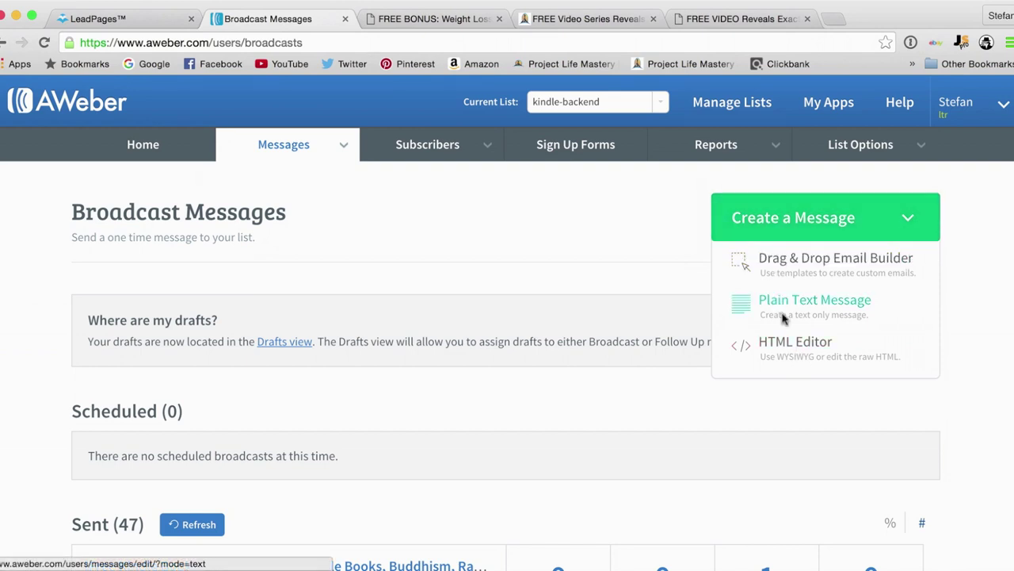
click(784, 363)
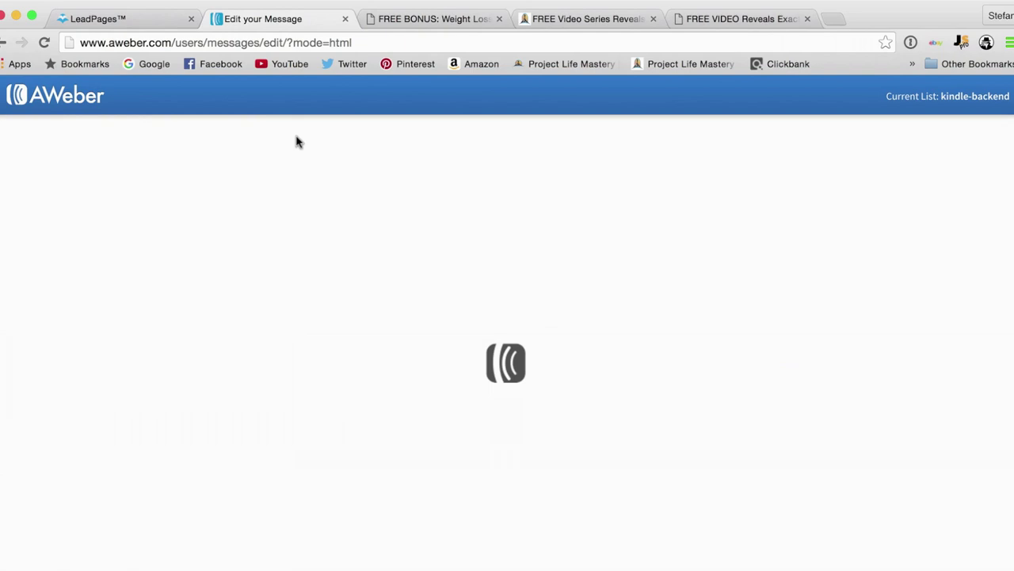
Enter subject 'Email subject' and body 'Hi, my name is whatever. sjdkasjda skdaskdas'.
click(282, 131)
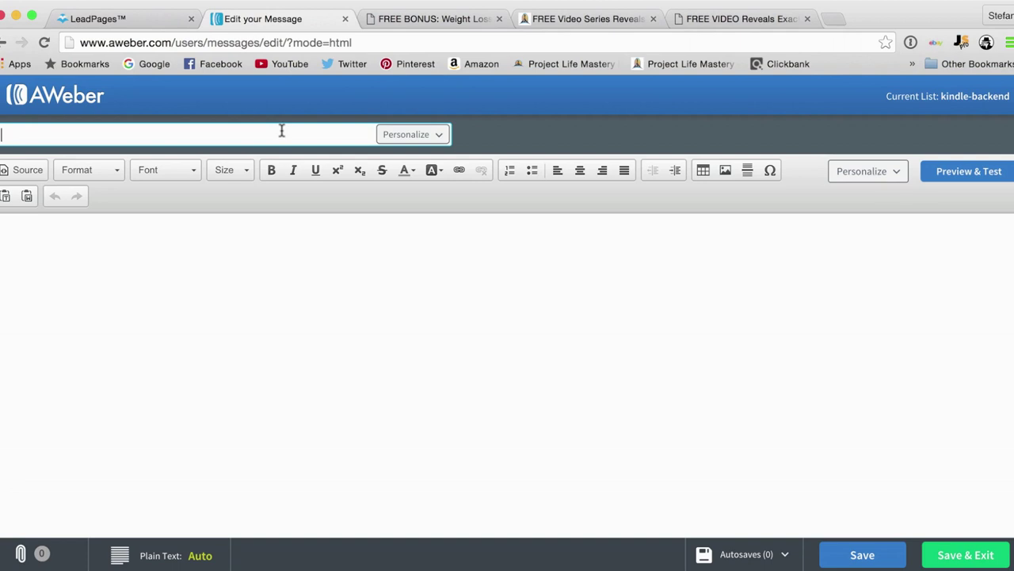
text(Email sub)
text(ject)
click(227, 251)
text(Hi, )
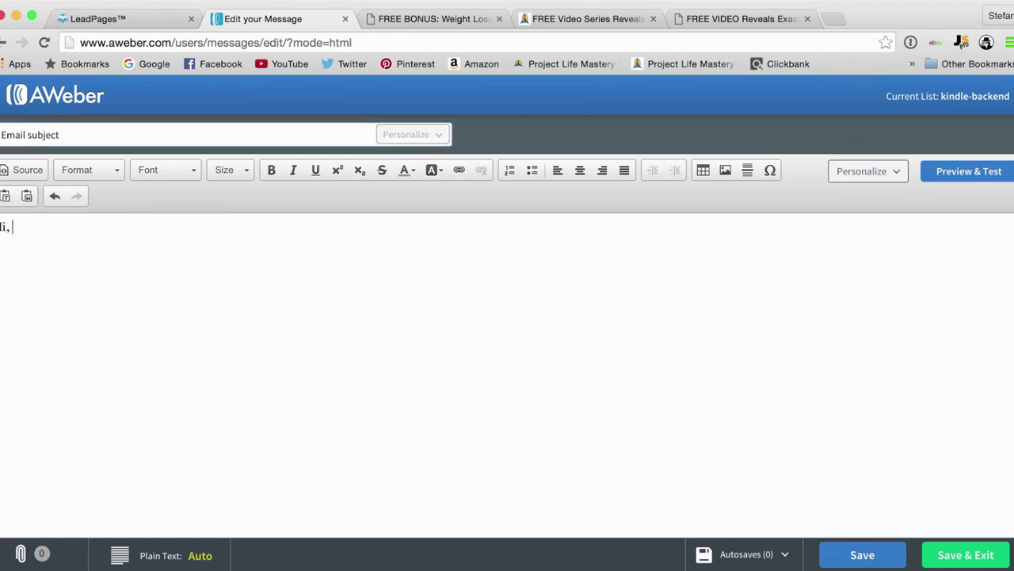
text(my name is whatever.)
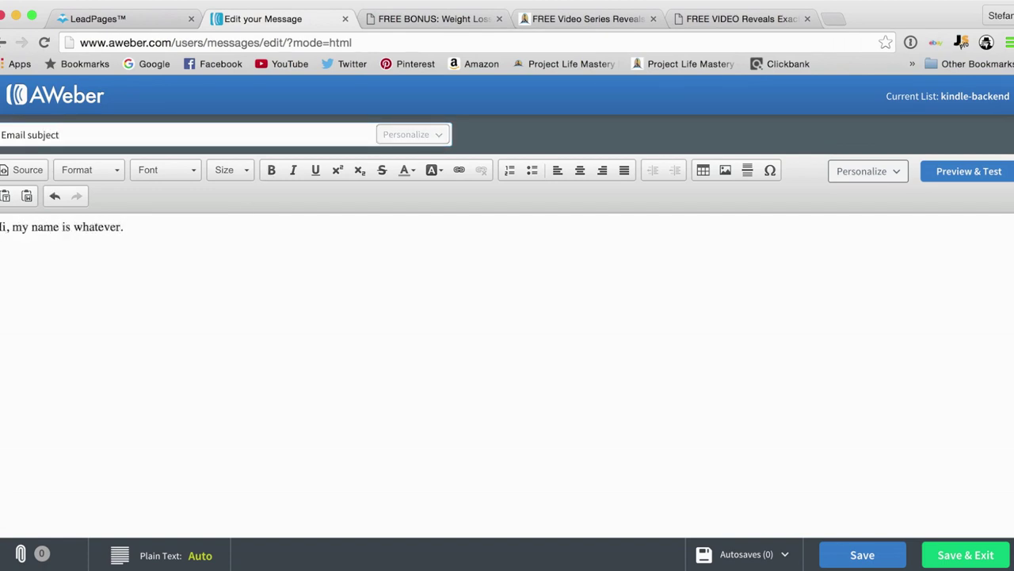
text(  sjdkasjda skd)
text(askdas)
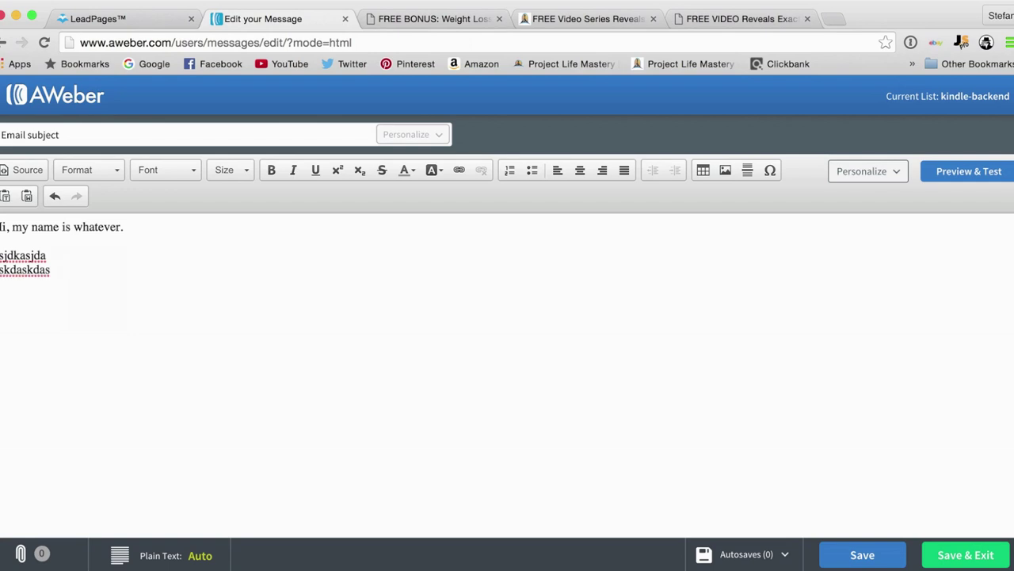
Turn the body's last line into a link to a.com.
drag(82, 267, 2, 269)
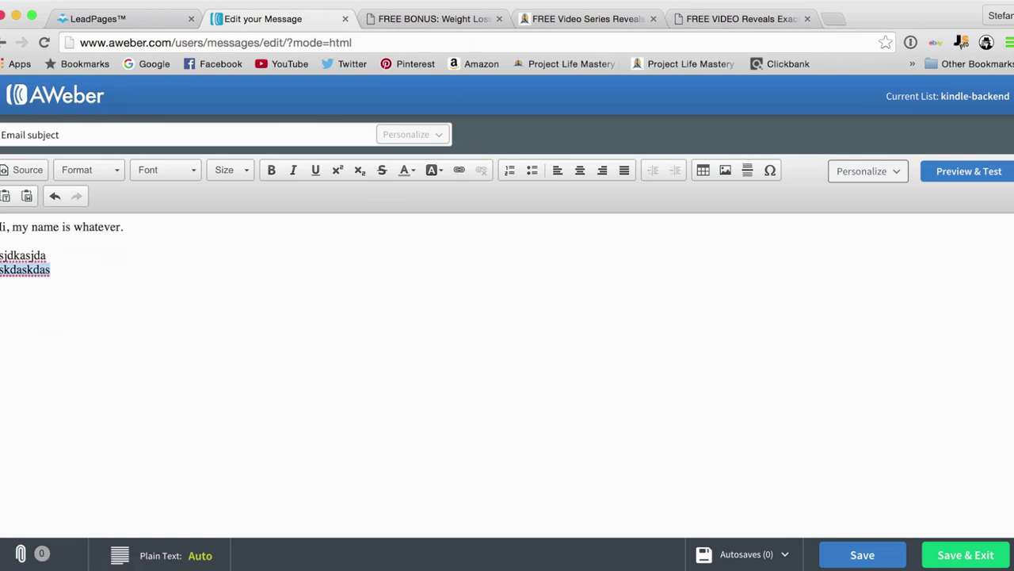
click(459, 170)
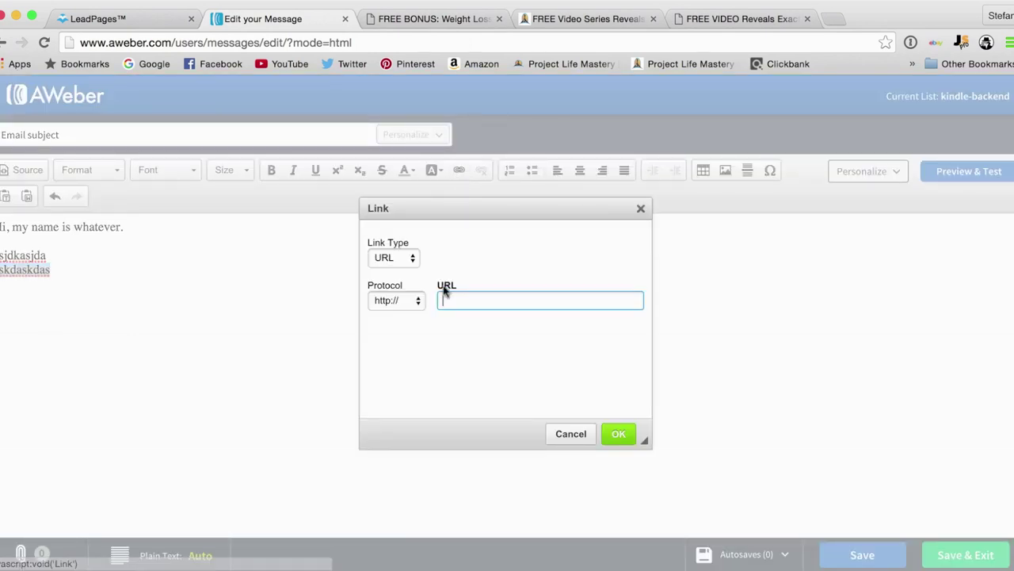
text(a)
text(.com)
key(Return)
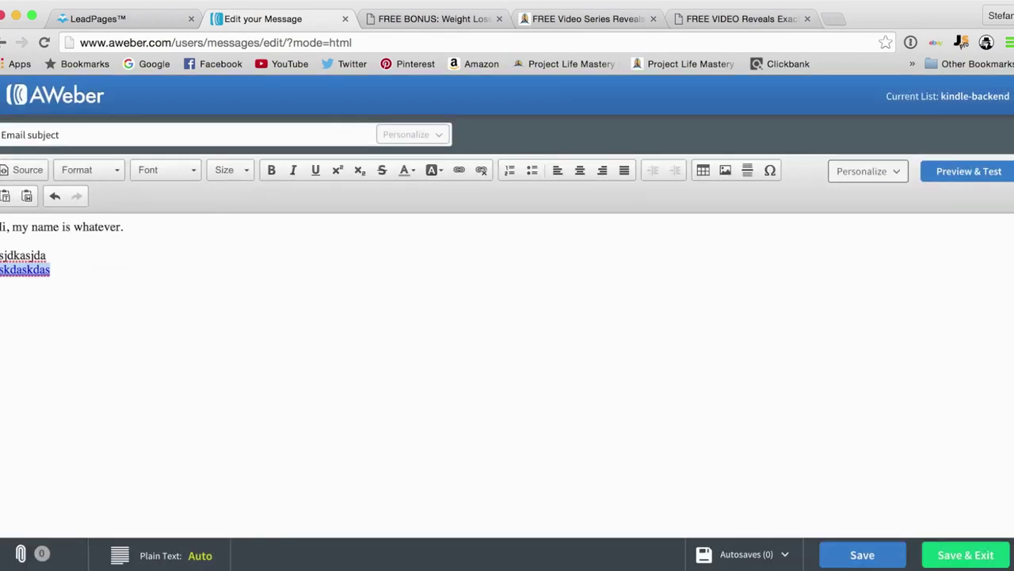
click(393, 399)
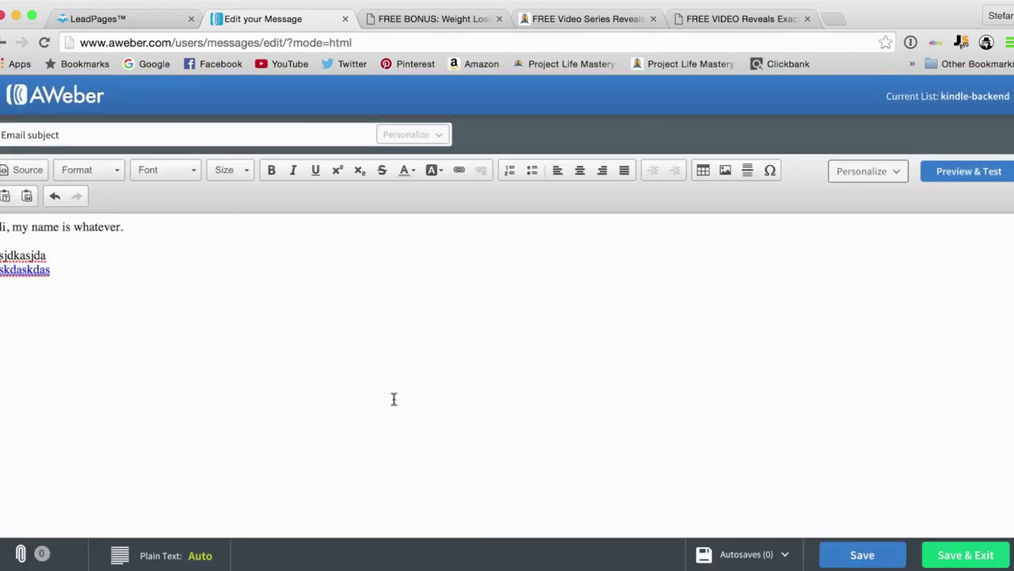
click(955, 553)
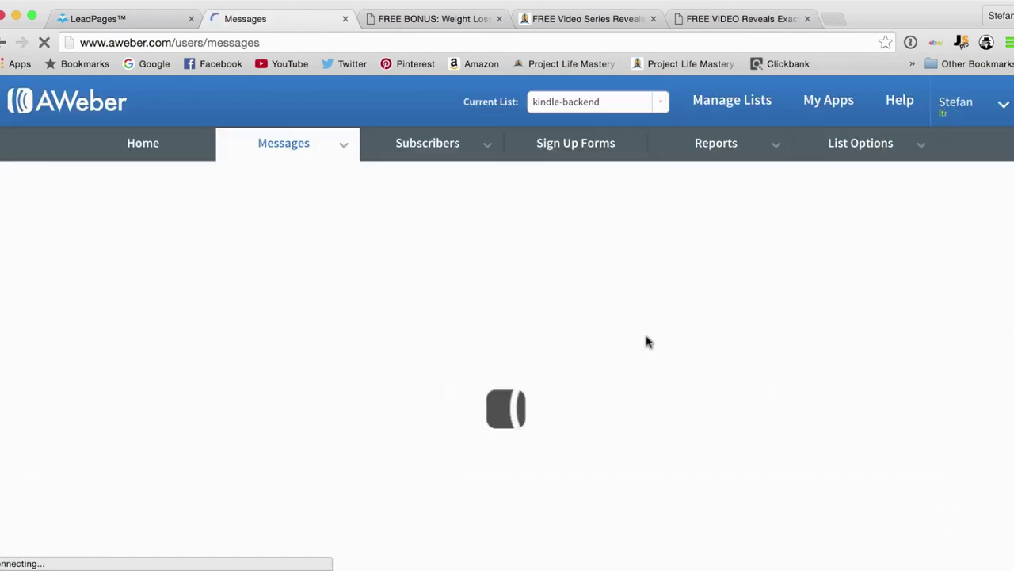
click(472, 329)
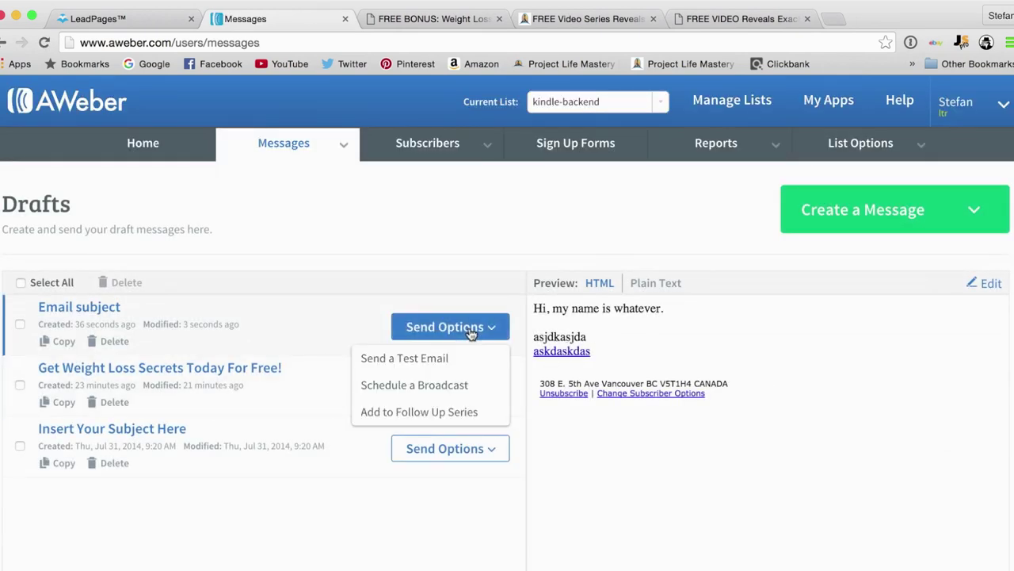
click(466, 386)
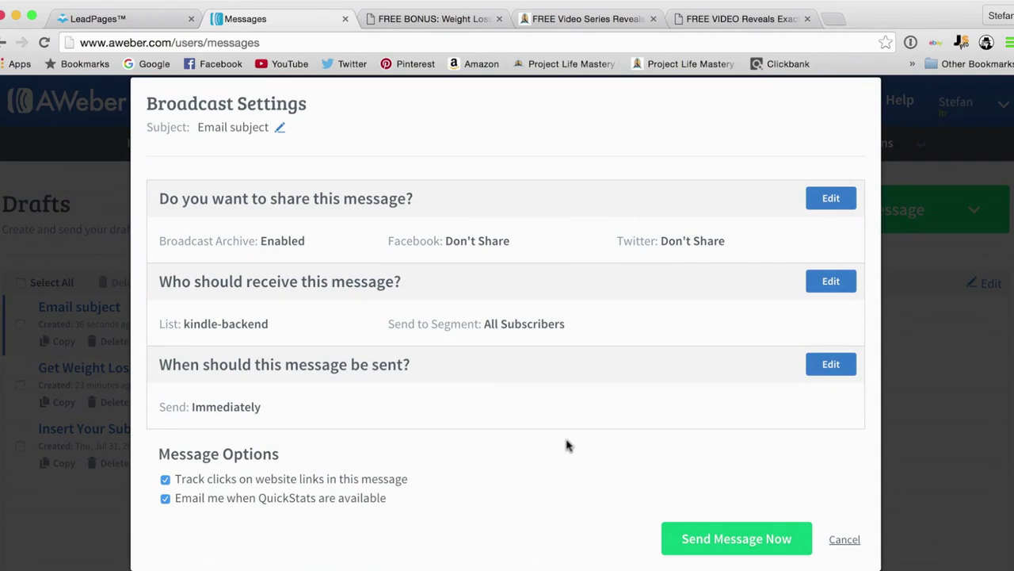
click(832, 364)
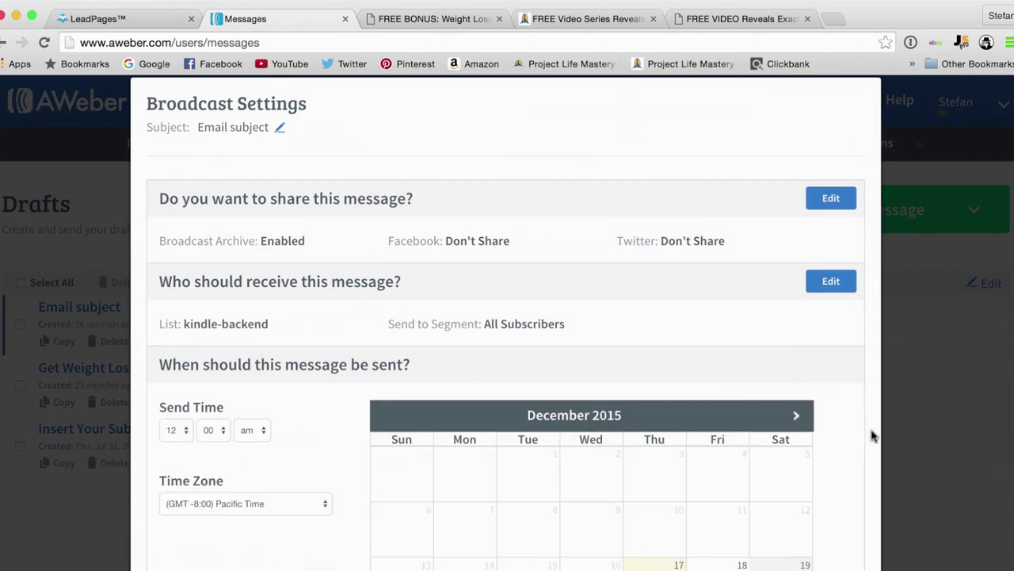
scroll(872, 435, down, 5)
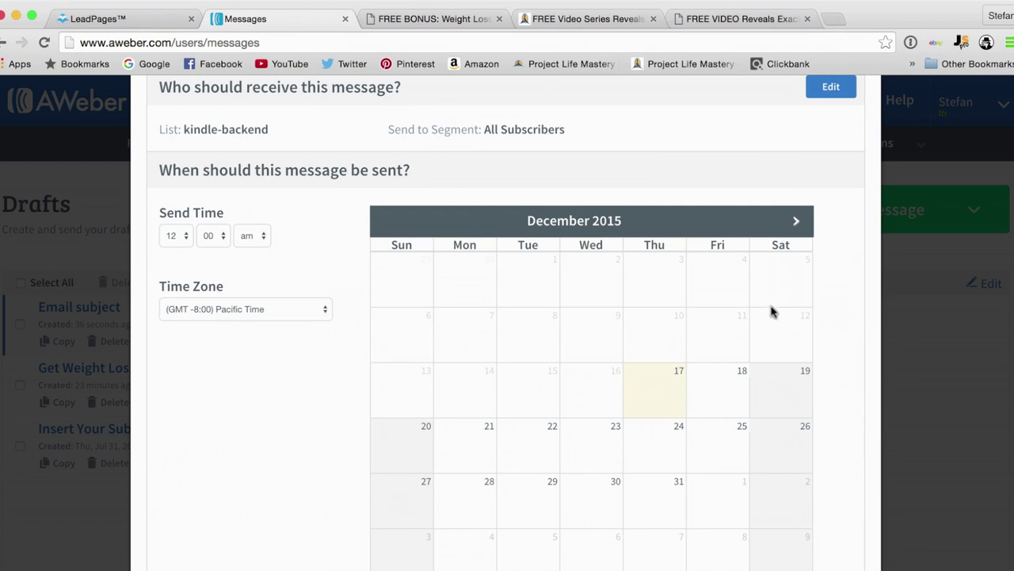
scroll(853, 314, up, 2)
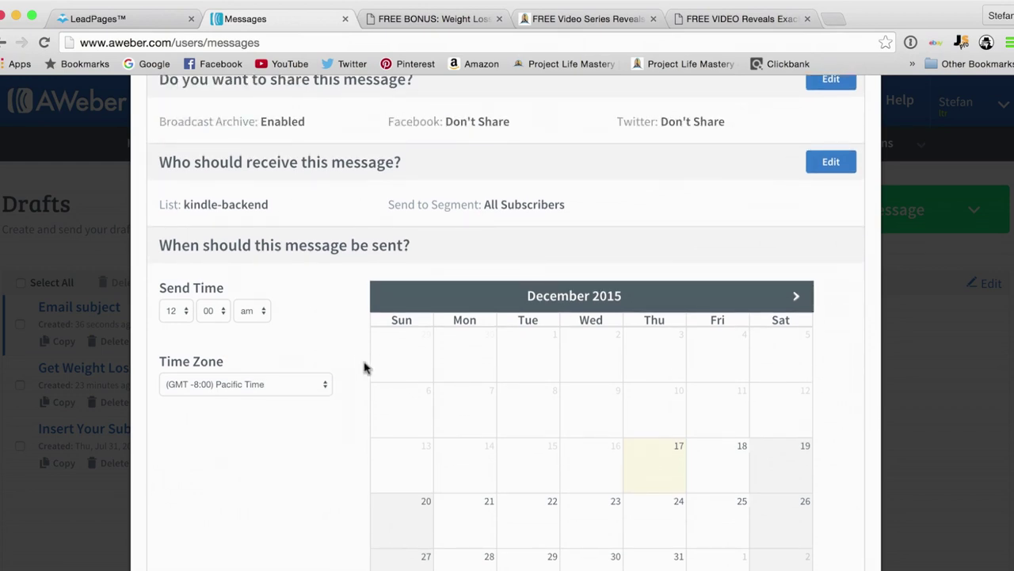
scroll(366, 366, up, 2)
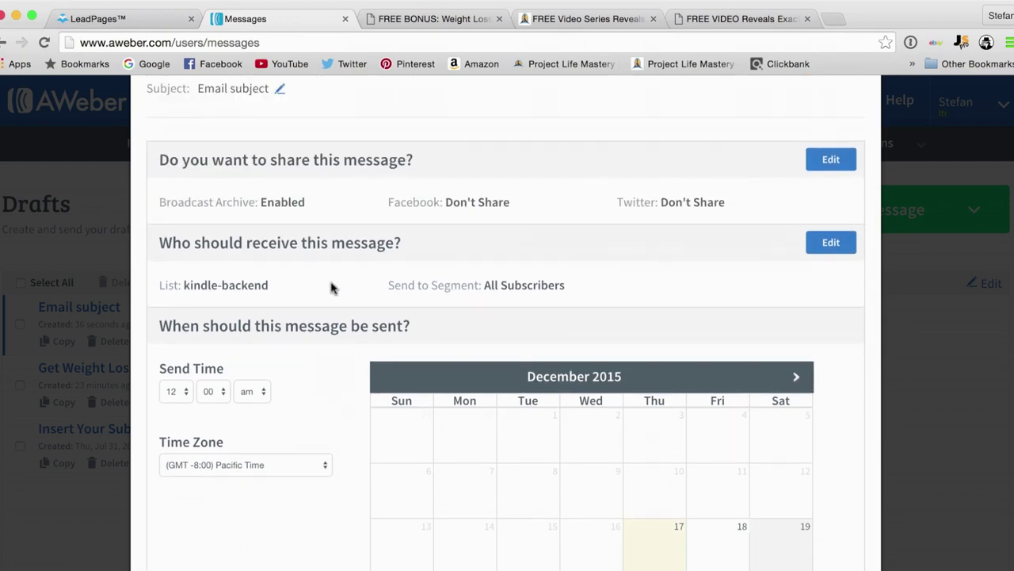
scroll(317, 321, up, 1)
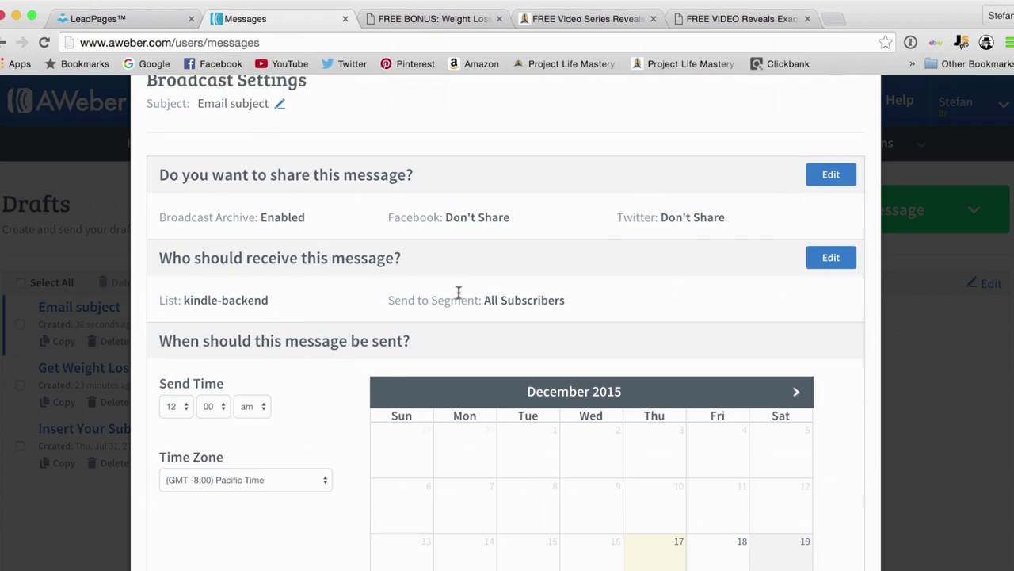
scroll(819, 305, up, 2)
scroll(819, 305, up, 1)
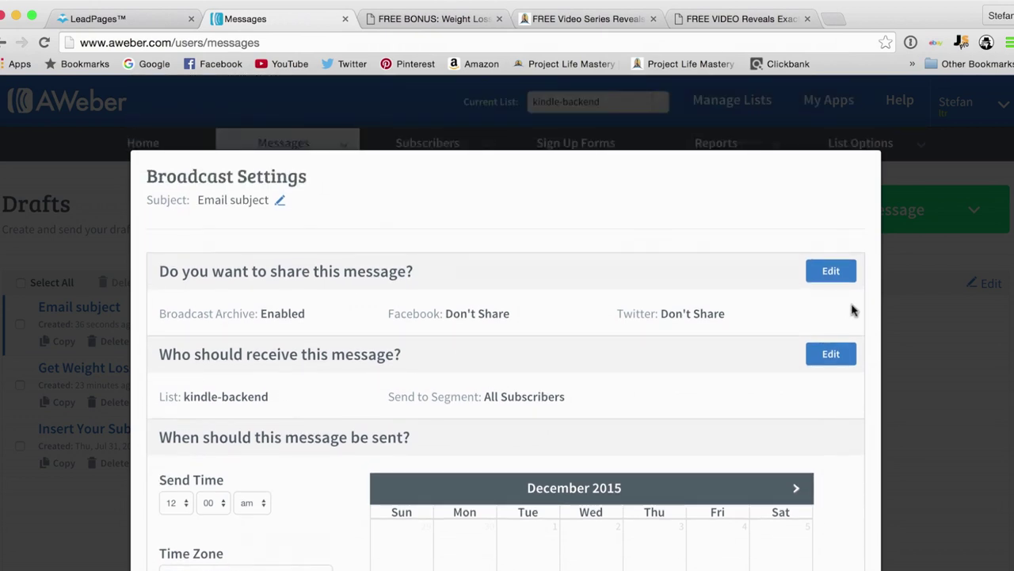
click(907, 345)
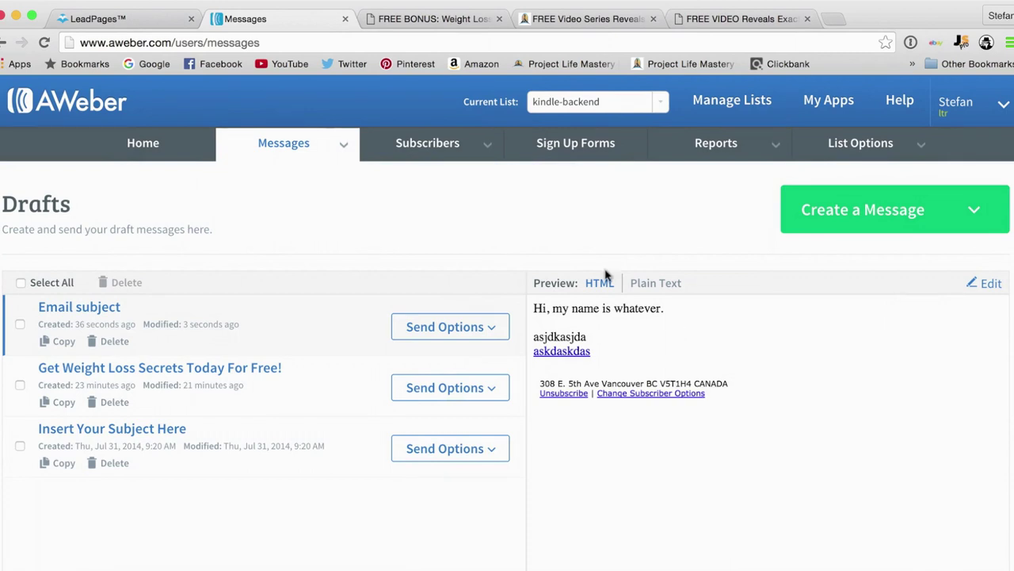
mouse_move(283, 143)
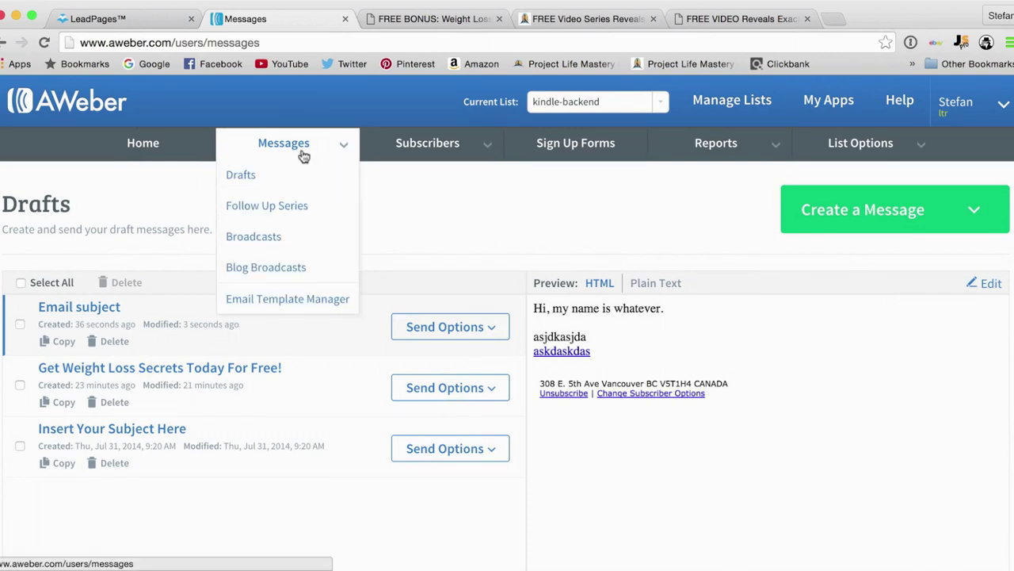
Review the Follow Up Series and Sign Up Forms pages, then return to the LeadPages editor.
click(287, 206)
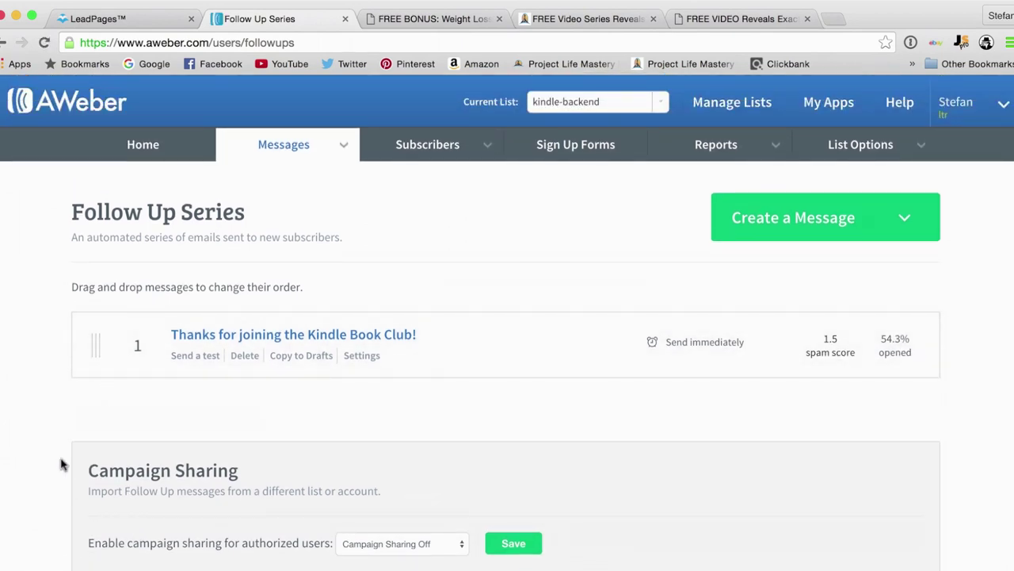
scroll(62, 465, down, 1)
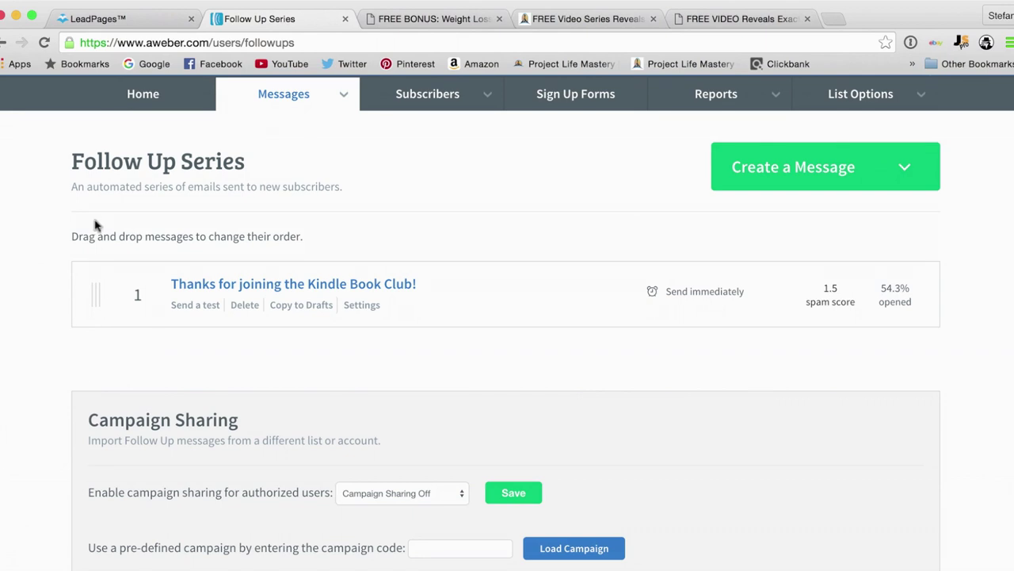
scroll(95, 221, up, 2)
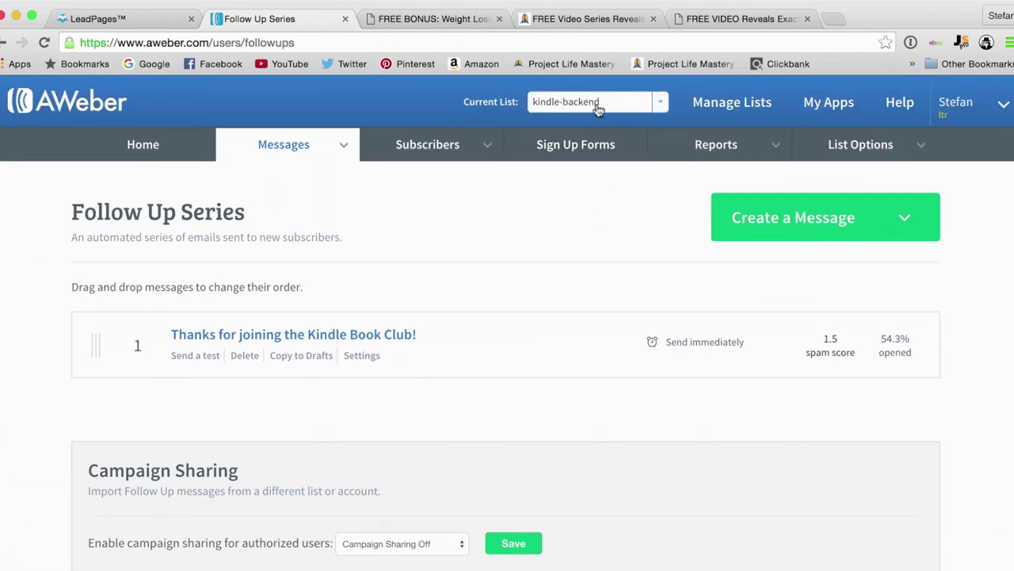
click(546, 160)
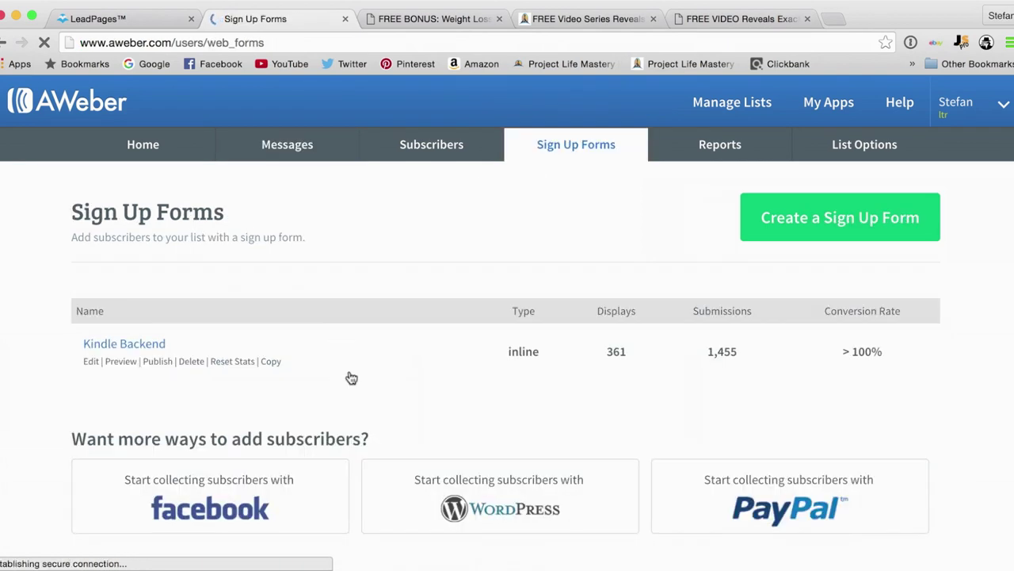
scroll(351, 373, down, 2)
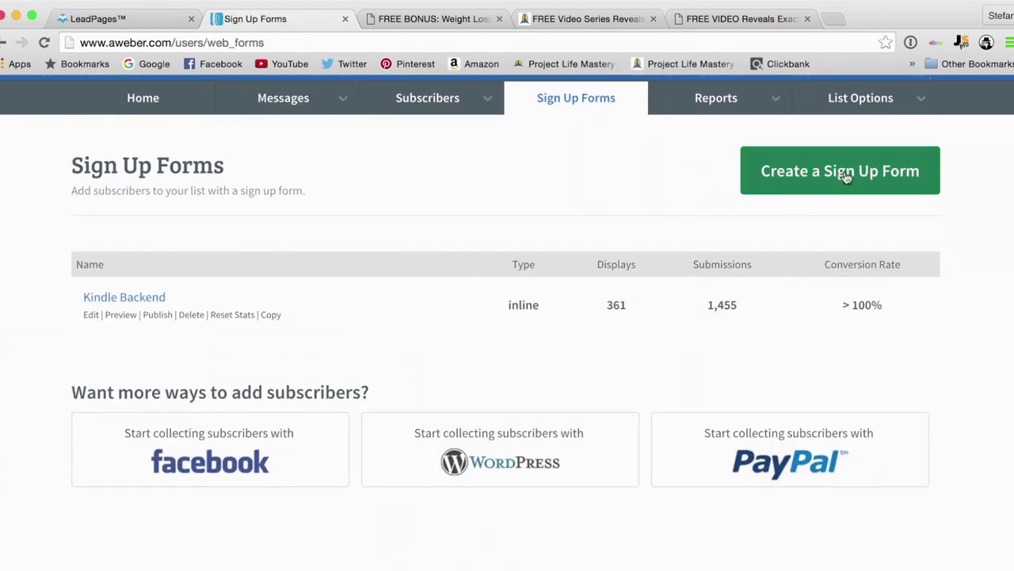
scroll(410, 407, up, 2)
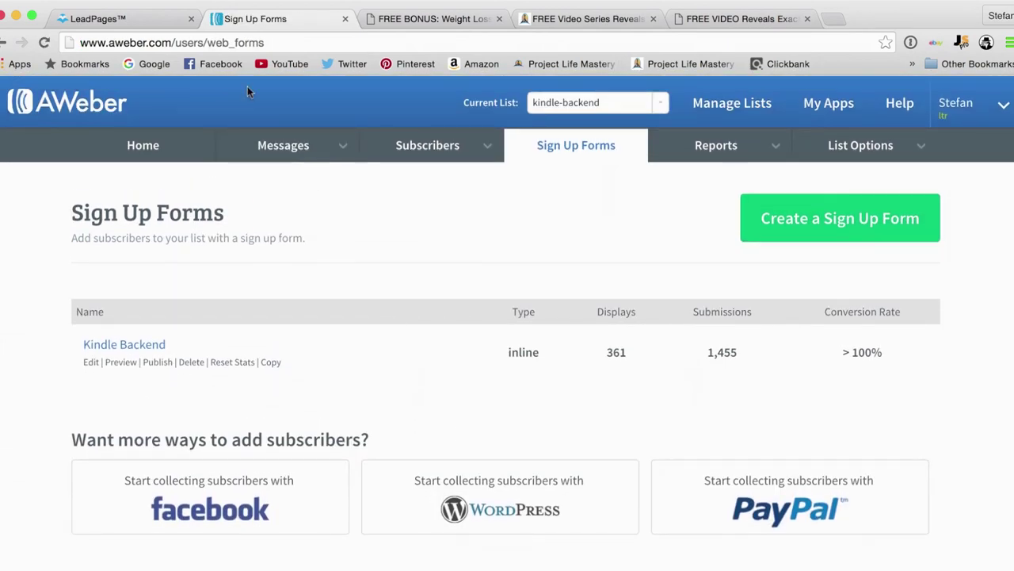
click(140, 19)
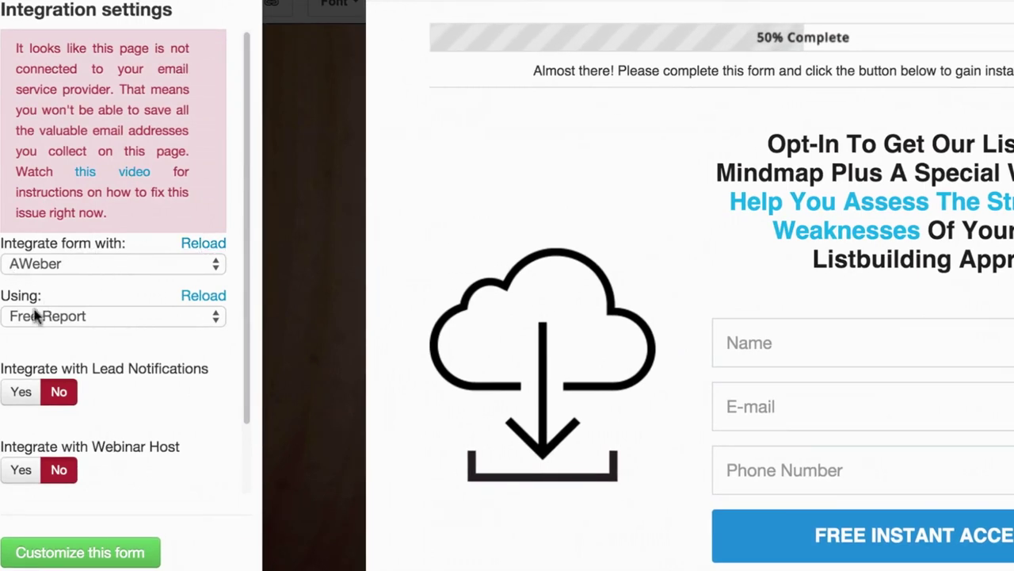
Set the opt-in's AWeber sign-up form to Free Report and confirm the integration.
click(198, 315)
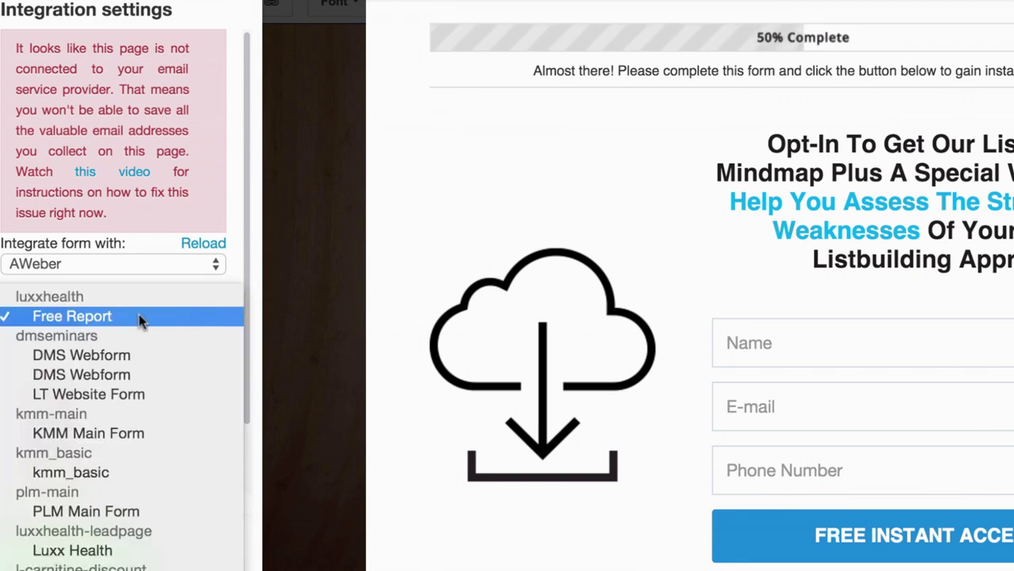
click(230, 240)
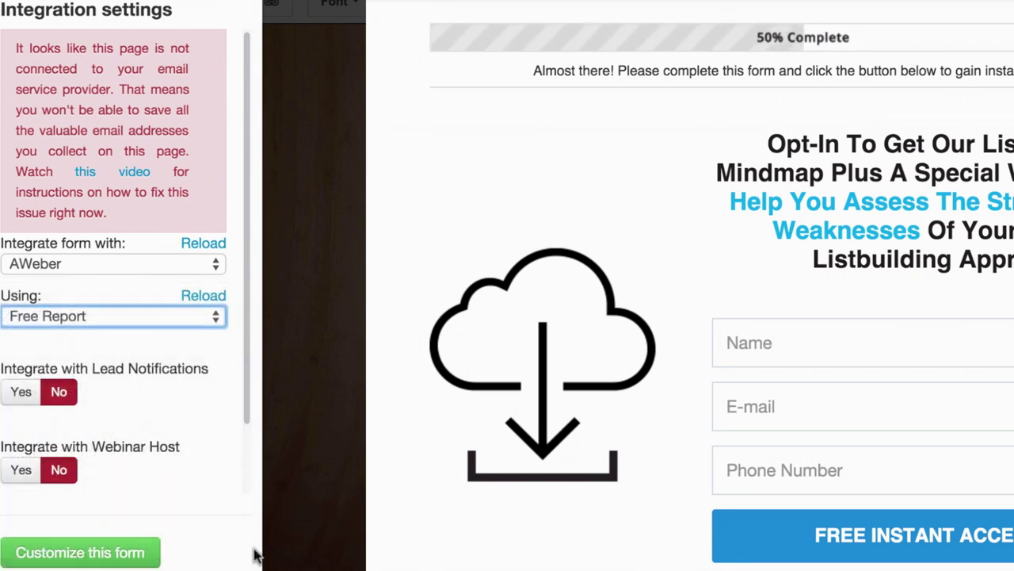
click(153, 557)
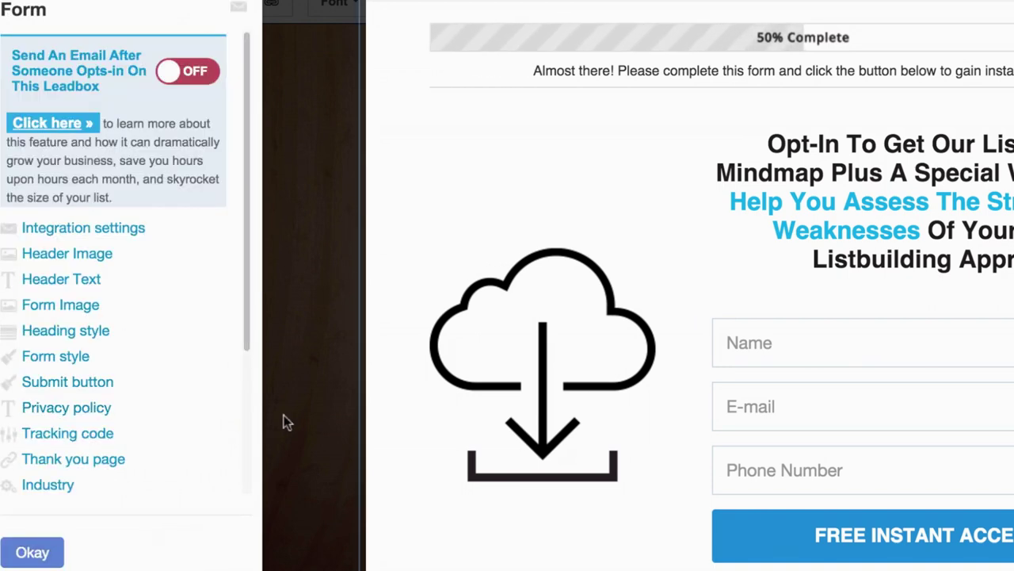
click(32, 552)
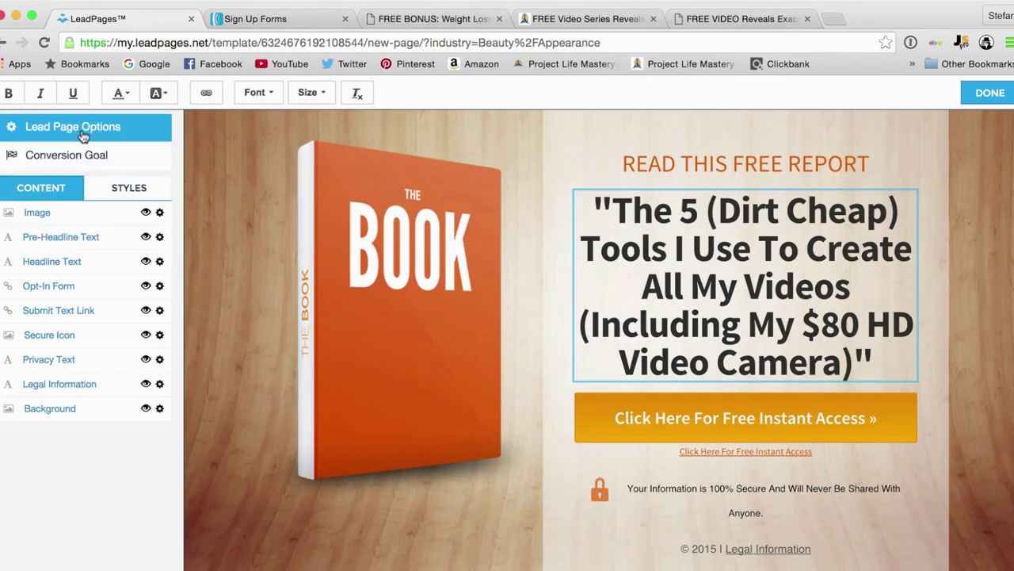
Enter 'Template' as the page name in Lead Page Options, then publish the page.
click(84, 141)
click(342, 185)
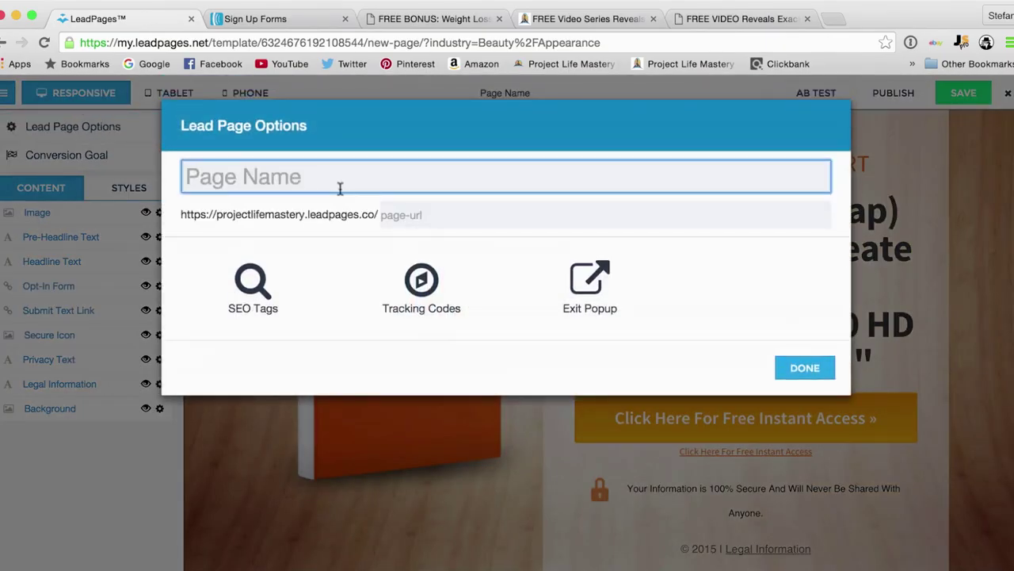
text(Tem)
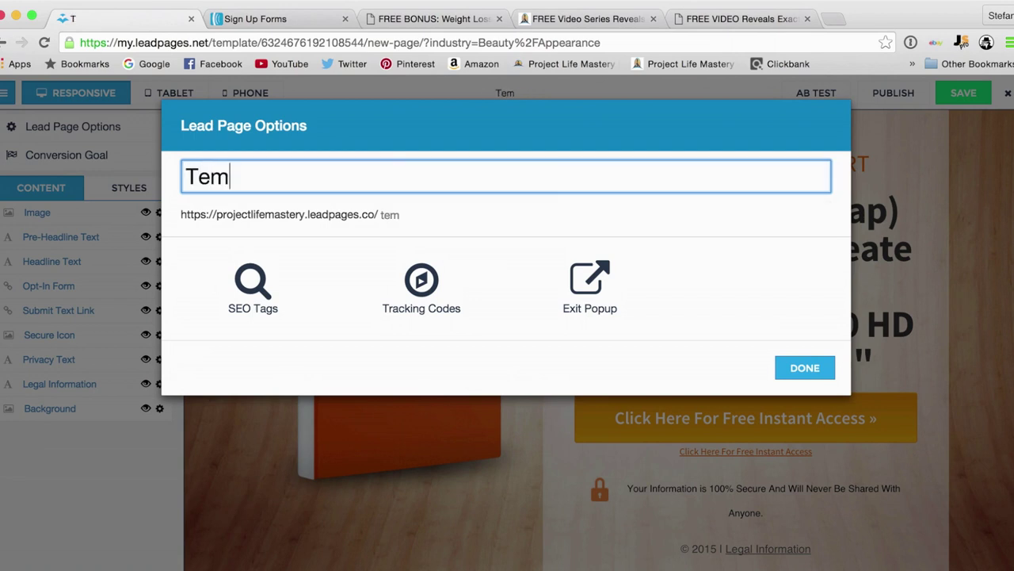
text(plate)
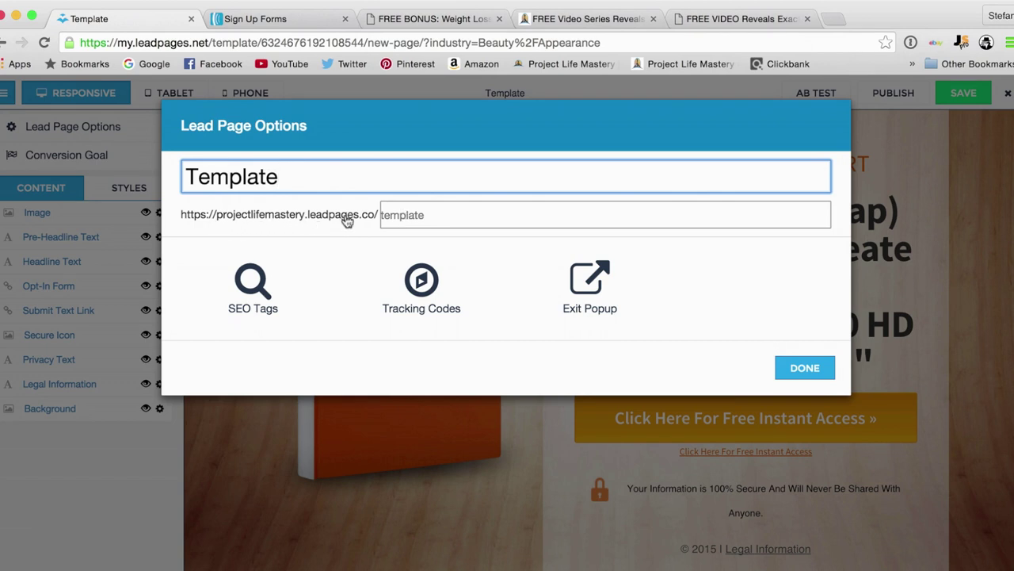
click(804, 368)
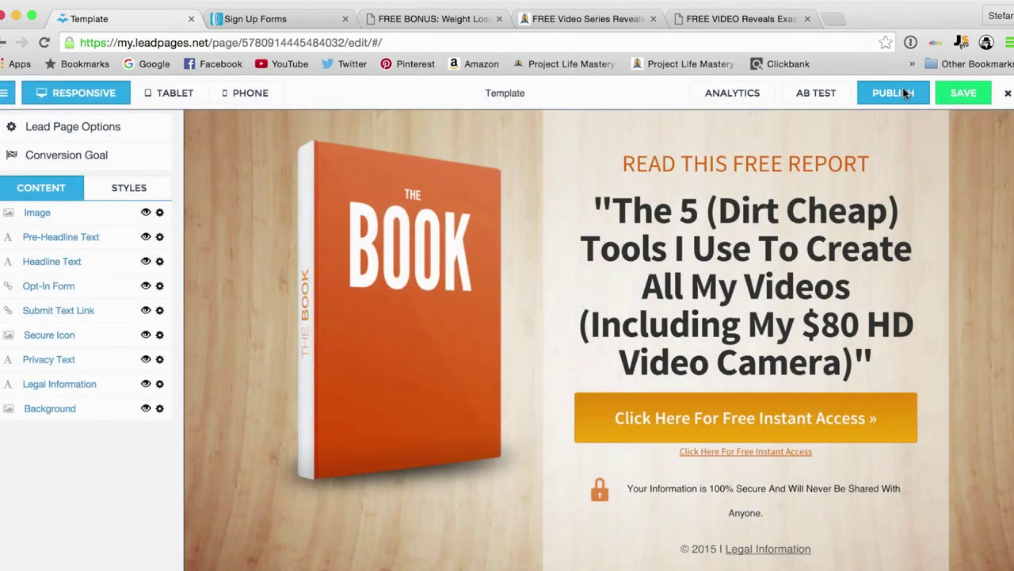
click(902, 94)
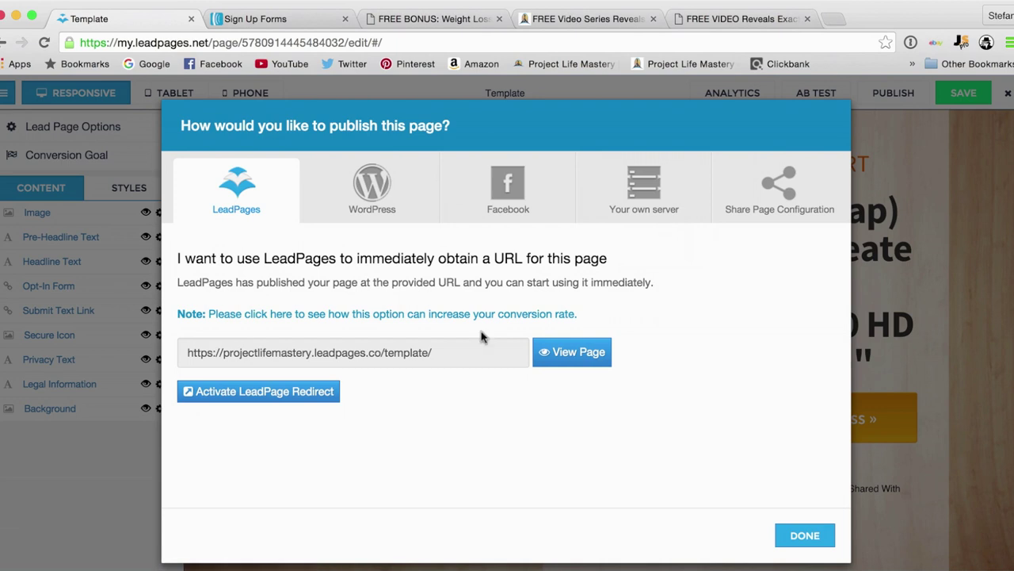
View the live page at projectlifemastery.leadpages.co/template in a new tab.
click(547, 356)
click(291, 22)
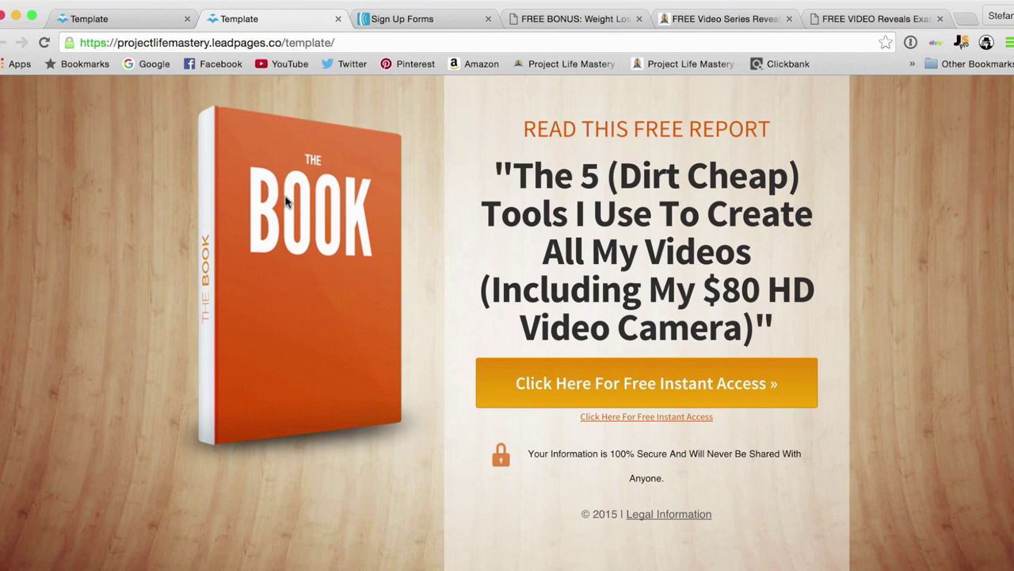
scroll(286, 202, down, 3)
scroll(287, 199, up, 3)
scroll(340, 336, down, 1)
scroll(340, 333, down, 5)
scroll(340, 333, up, 5)
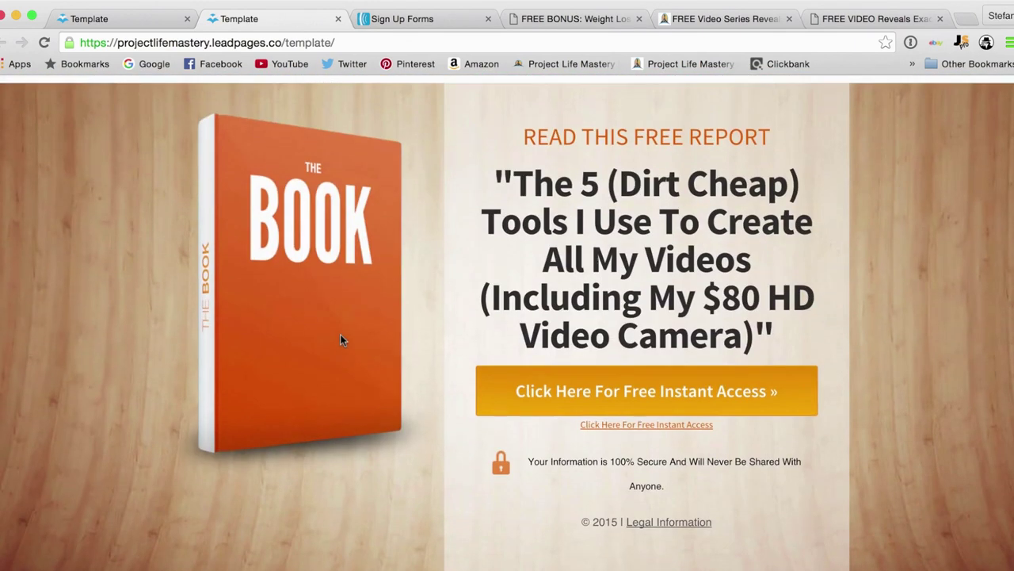